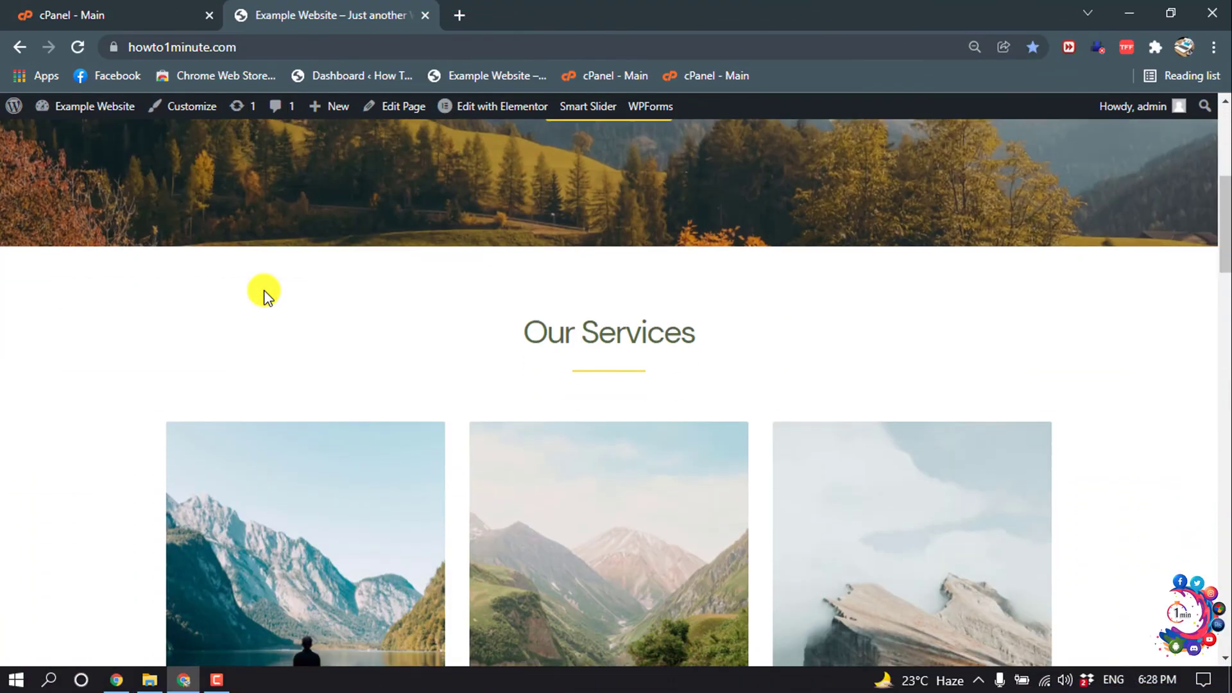
mouse_move(1223, 256)
left_mouse_down()
mouse_move(1221, 388)
mouse_move(1219, 173)
left_mouse_up()
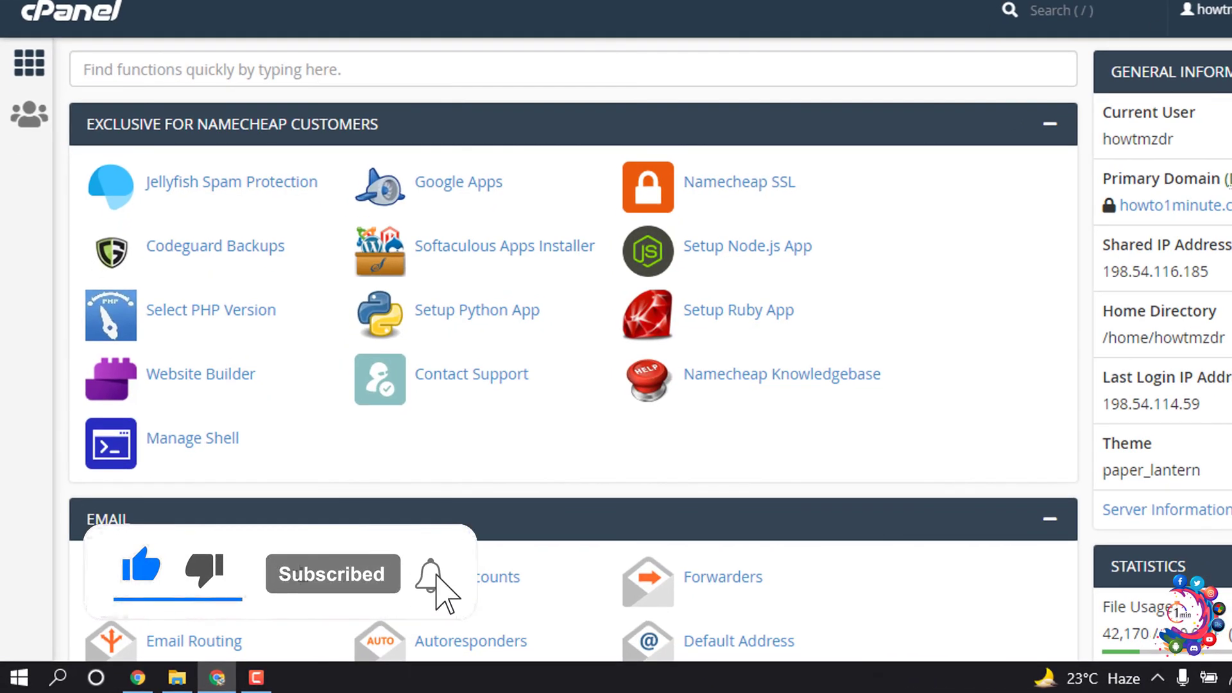
scroll(304, 179, "down", 3)
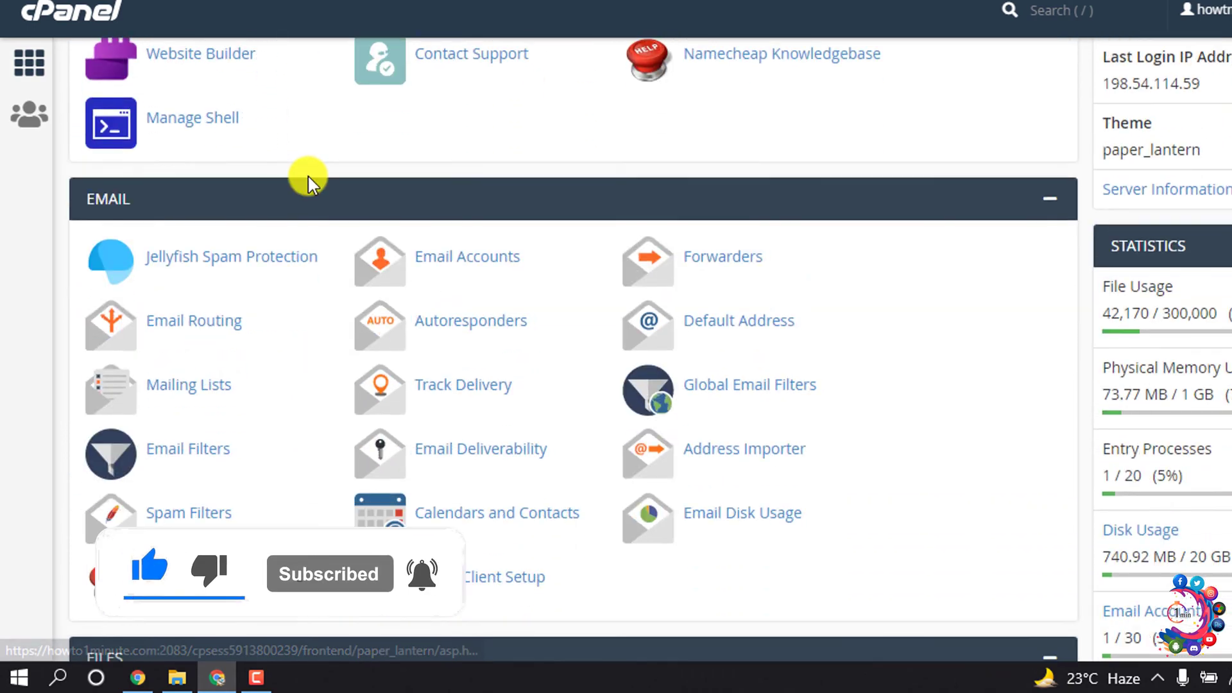
scroll(308, 177, "down", 2)
scroll(309, 178, "down", 3)
scroll(308, 177, "down", 2)
scroll(308, 177, "down", 3)
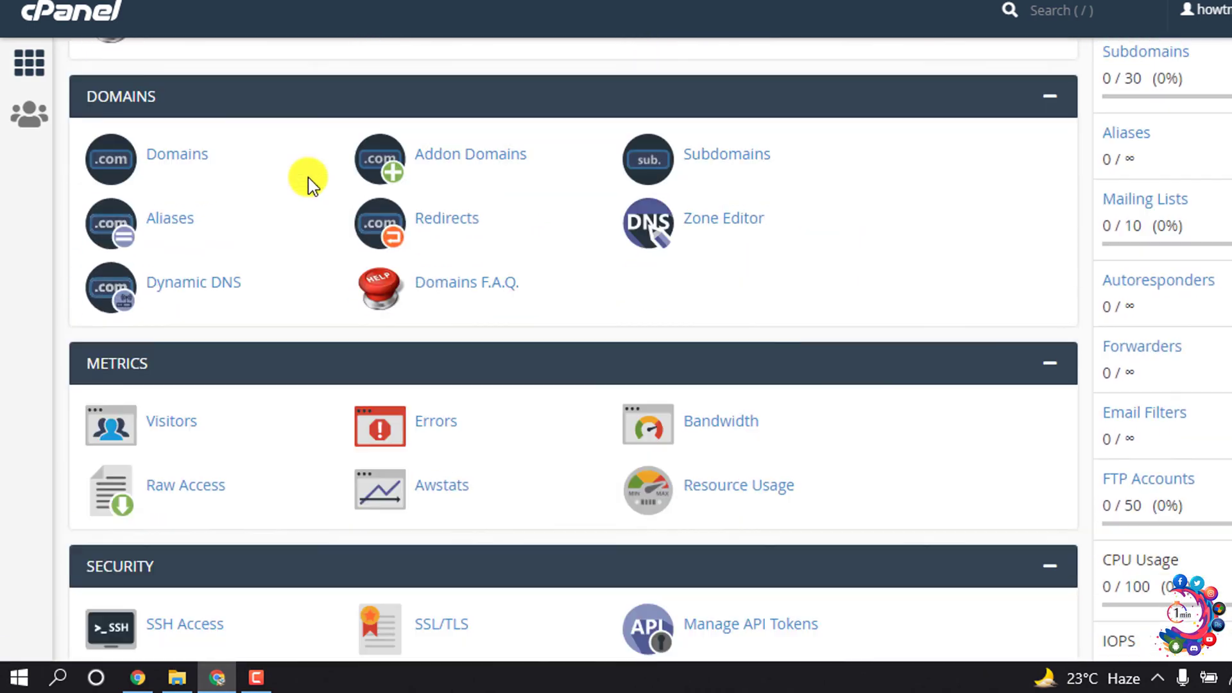
scroll(308, 177, "down", 3)
scroll(309, 177, "down", 2)
scroll(308, 177, "down", 1)
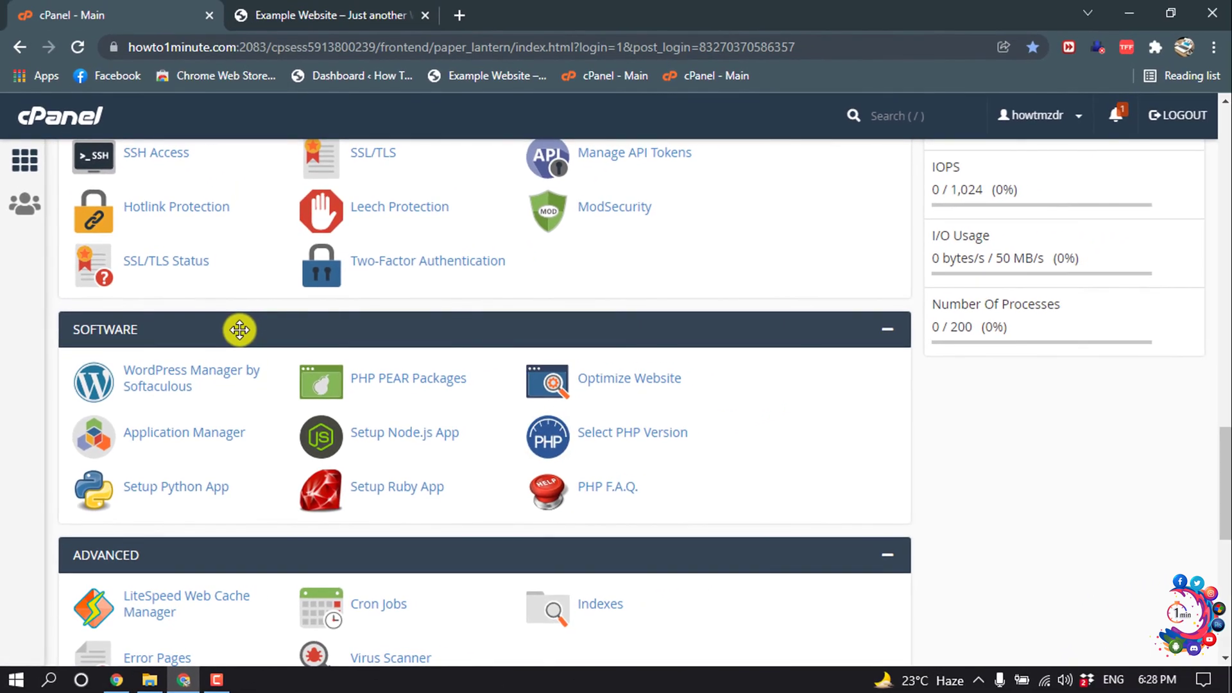
- Open WordPress Manager by Softaculous and expand the howto1minute.com installation's details
left_click(177, 395)
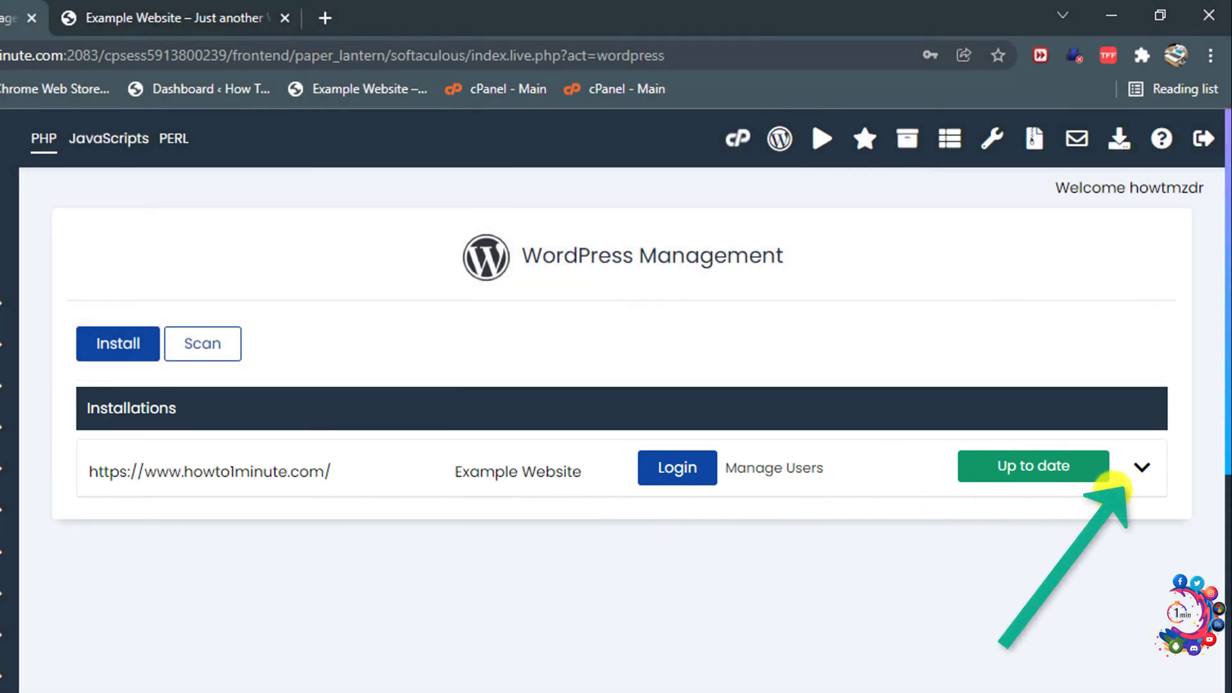
left_click(1142, 467)
scroll(1160, 404, "down", 1)
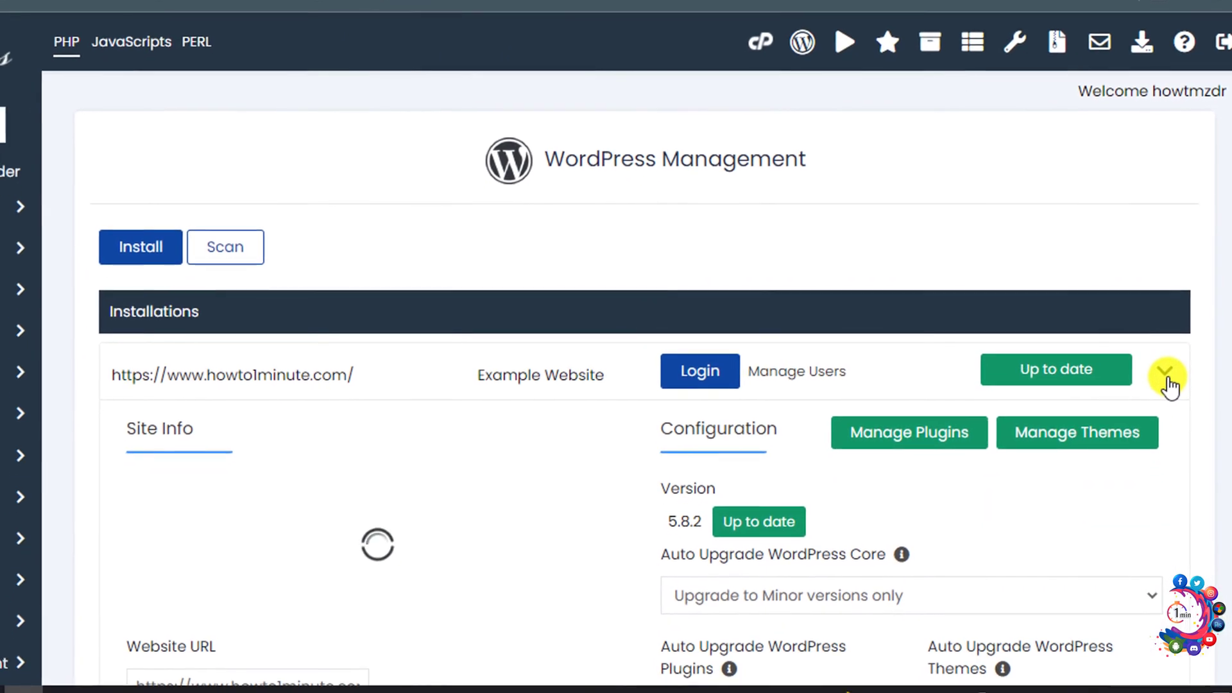
scroll(1166, 381, "down", 1)
scroll(1166, 380, "down", 1)
scroll(1169, 381, "down", 2)
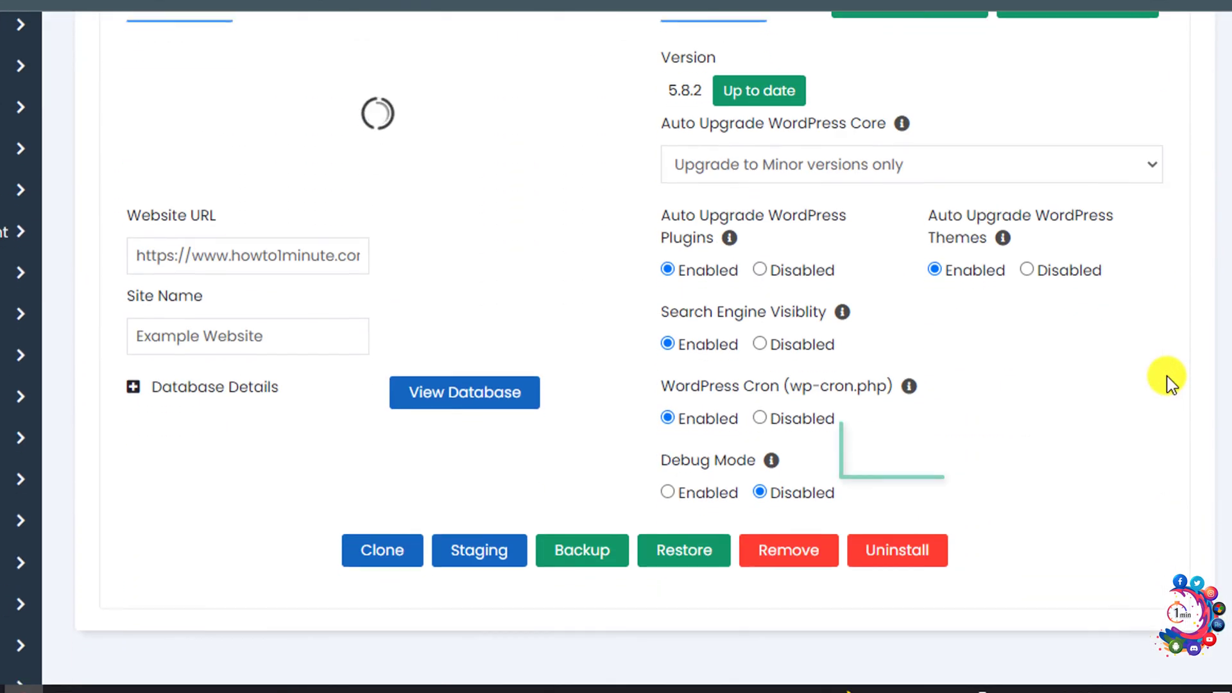
scroll(1159, 390, "down", 1)
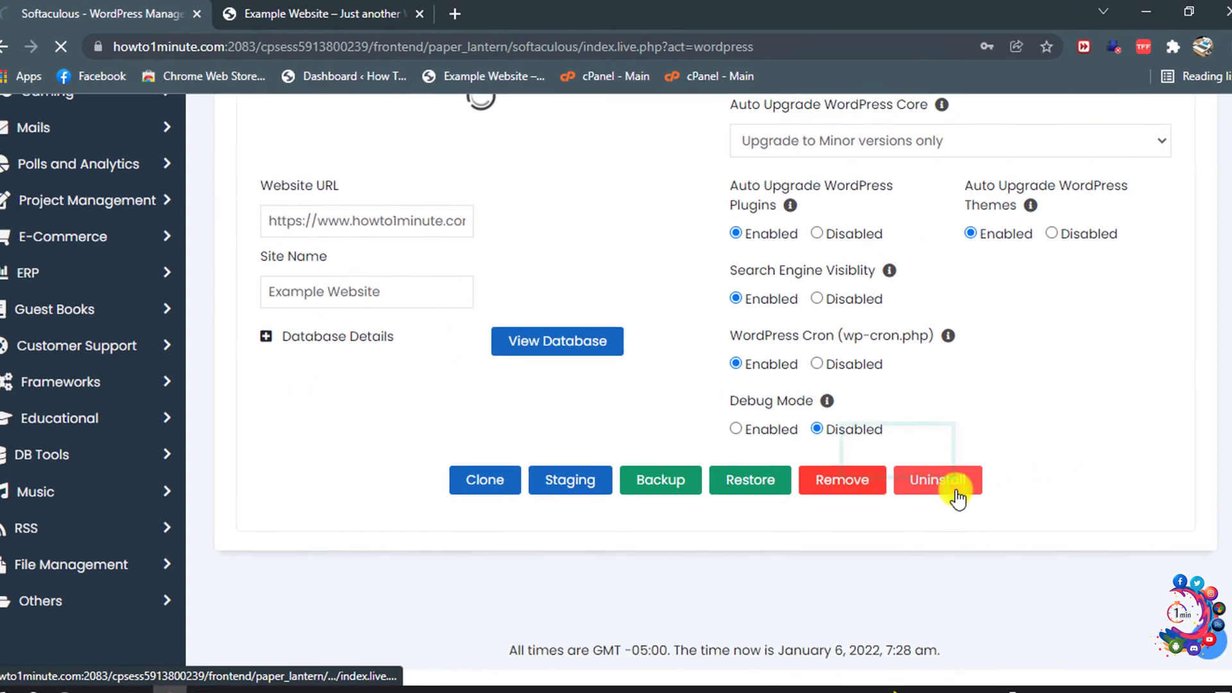
- Remove the howto1minute.com WordPress installation and confirm the removal
left_click(936, 477)
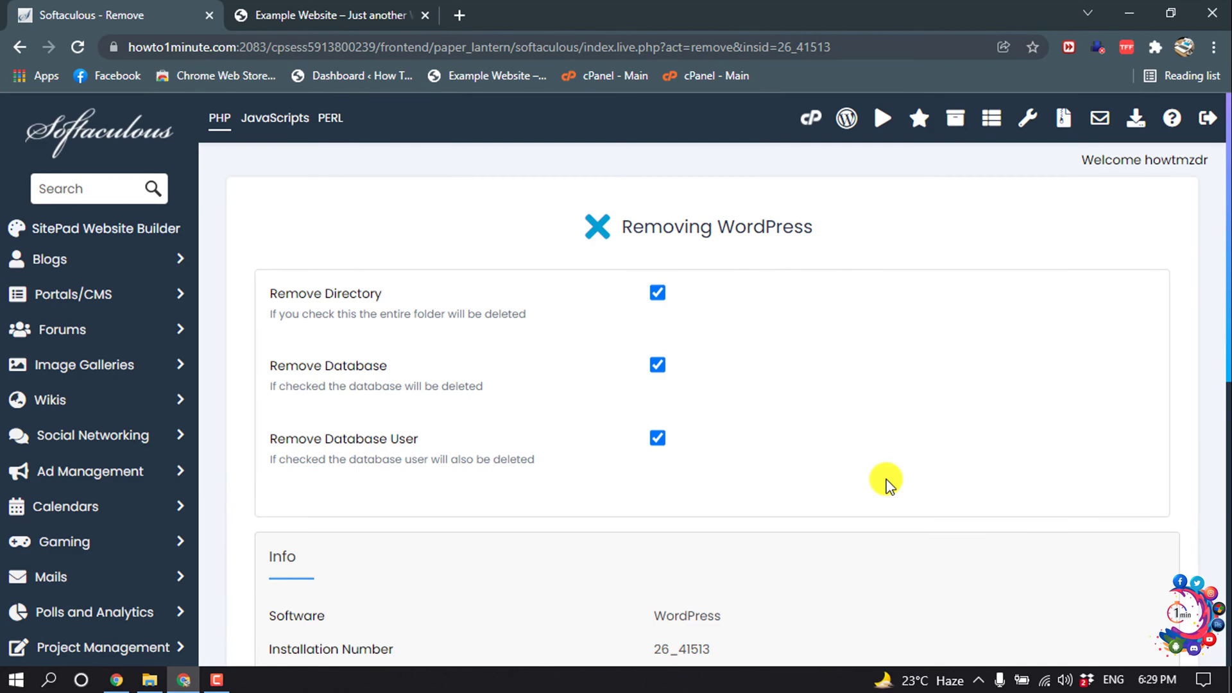
scroll(886, 481, "down", 3)
scroll(886, 464, "down", 4)
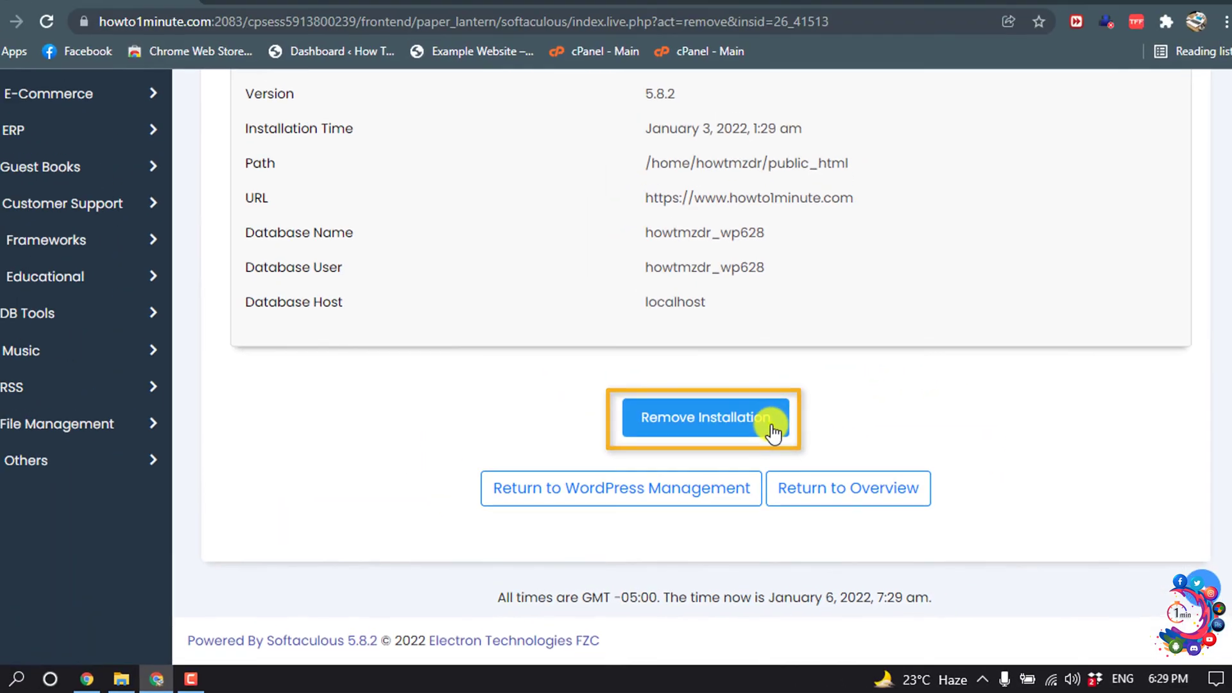
left_click(776, 436)
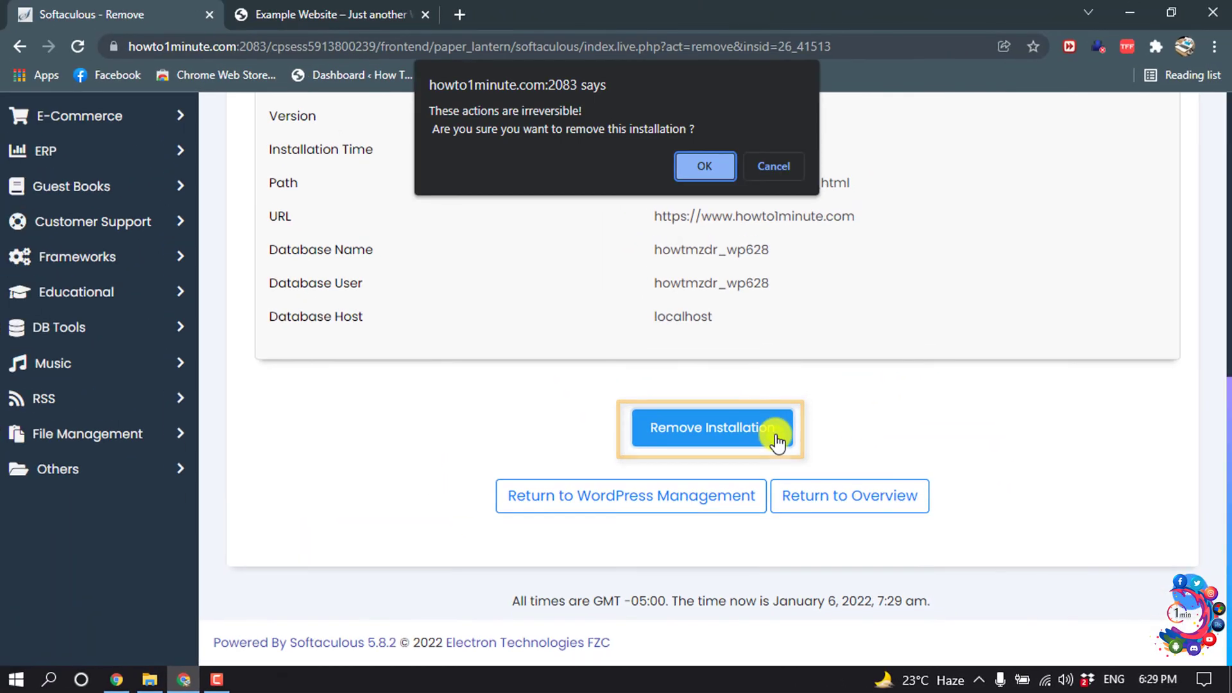
left_click(705, 169)
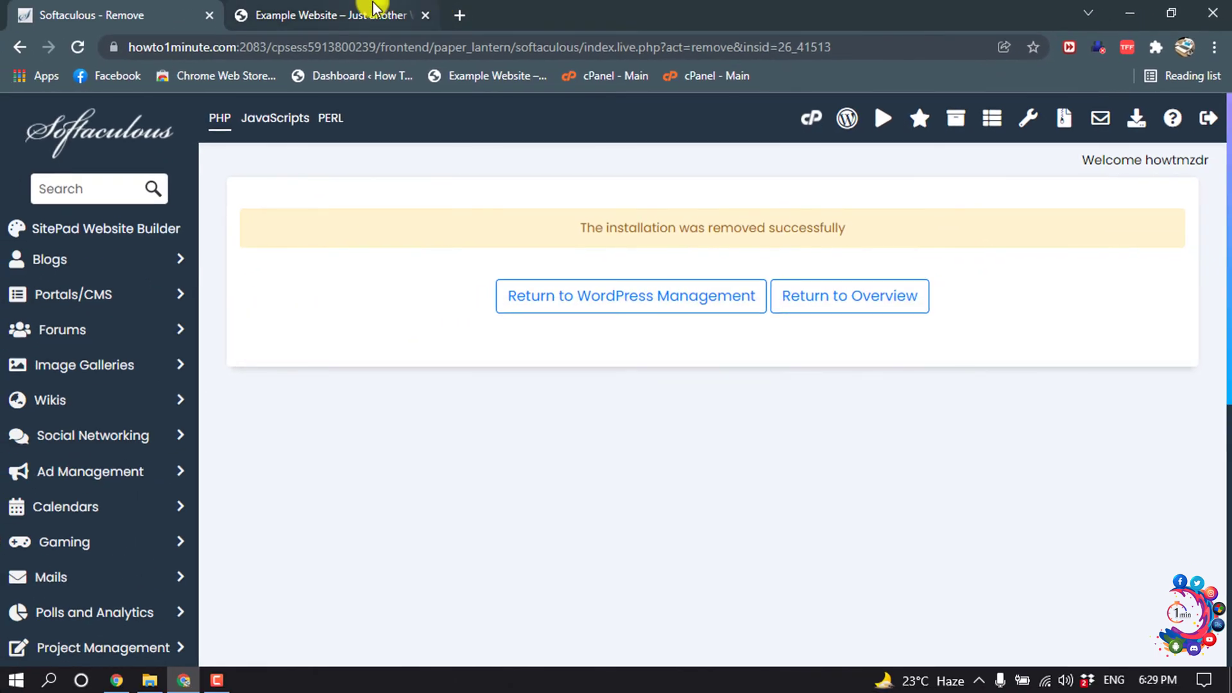
- Switch to the howto1minute.com tab to check for the Namecheap parking page
left_click(366, 15)
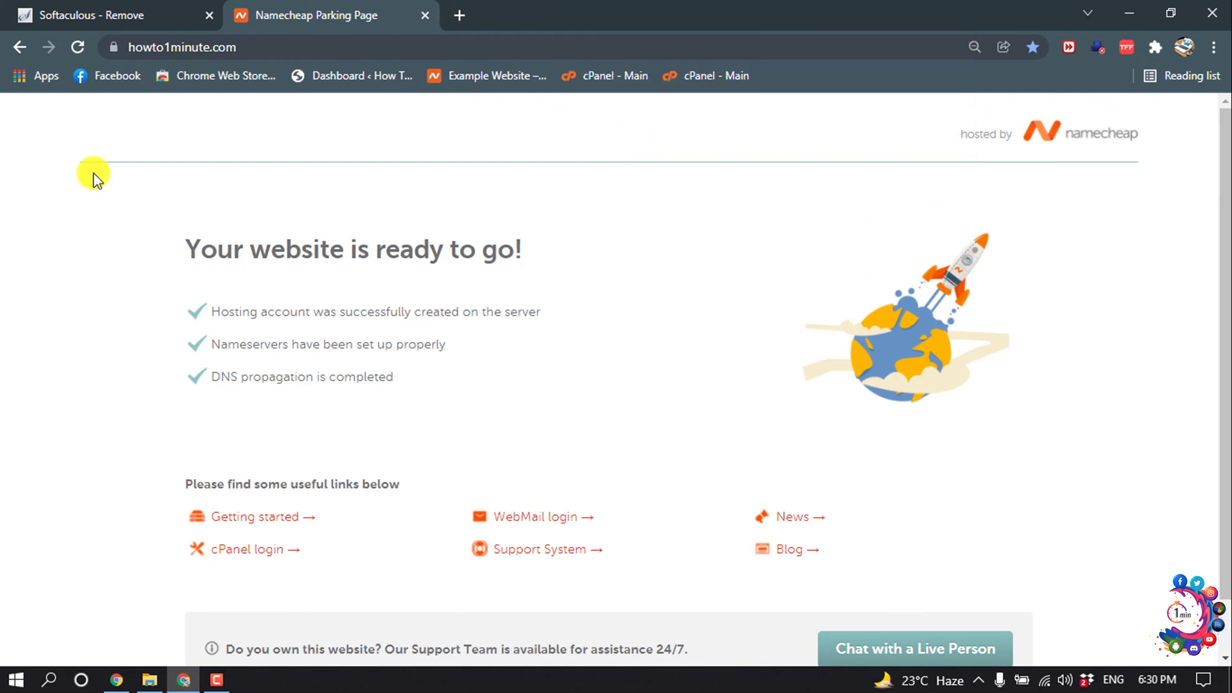
- Return to cPanel in a new tab and open WordPress Manager by Softaculous
left_click(460, 12)
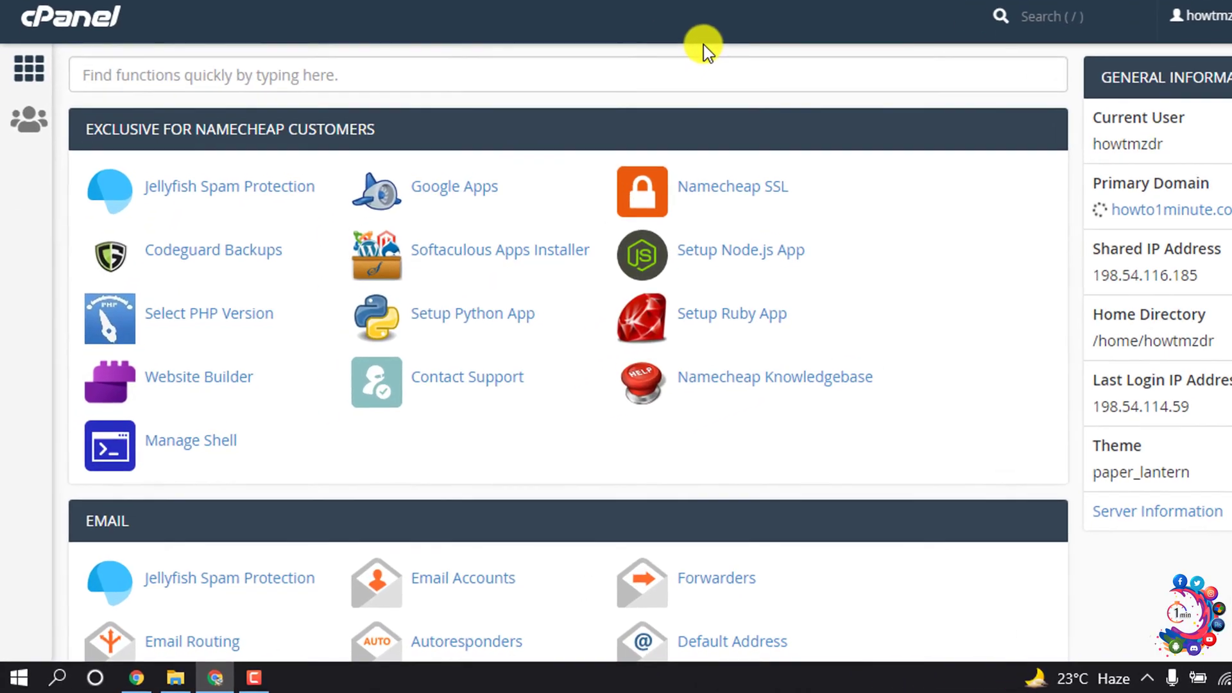
scroll(723, 104, "down", 4)
scroll(723, 104, "down", 10)
scroll(722, 105, "down", 6)
scroll(723, 105, "down", 3)
scroll(723, 104, "up", 1)
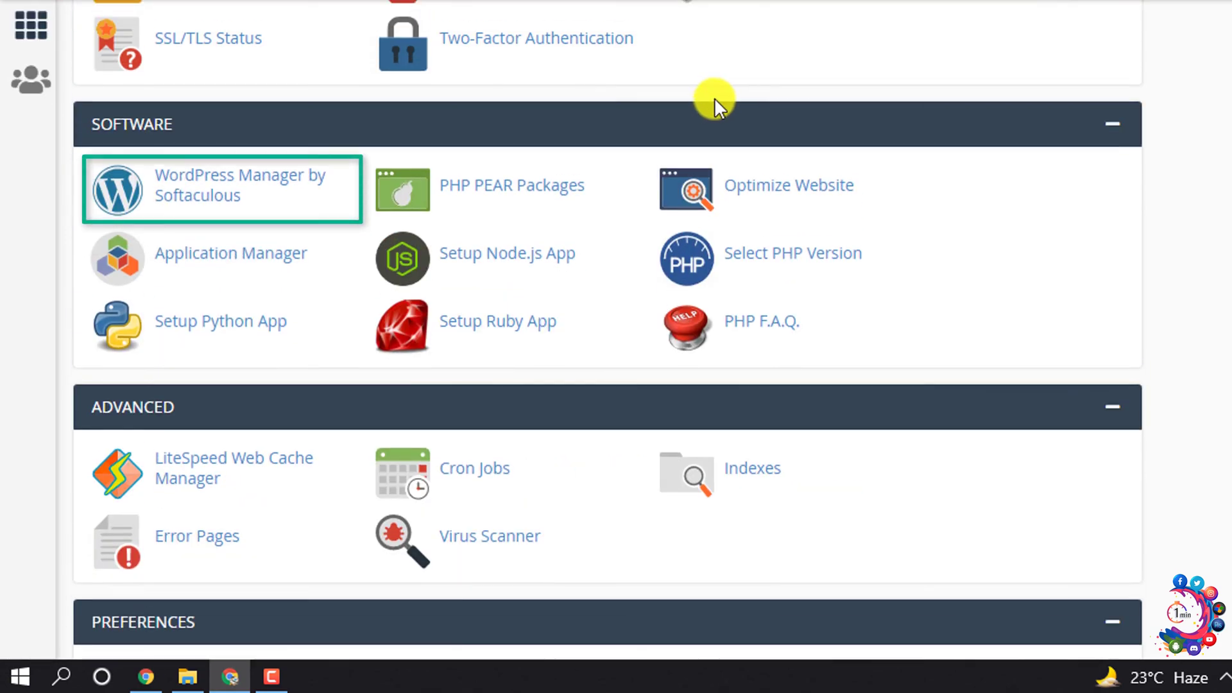
left_click(313, 183)
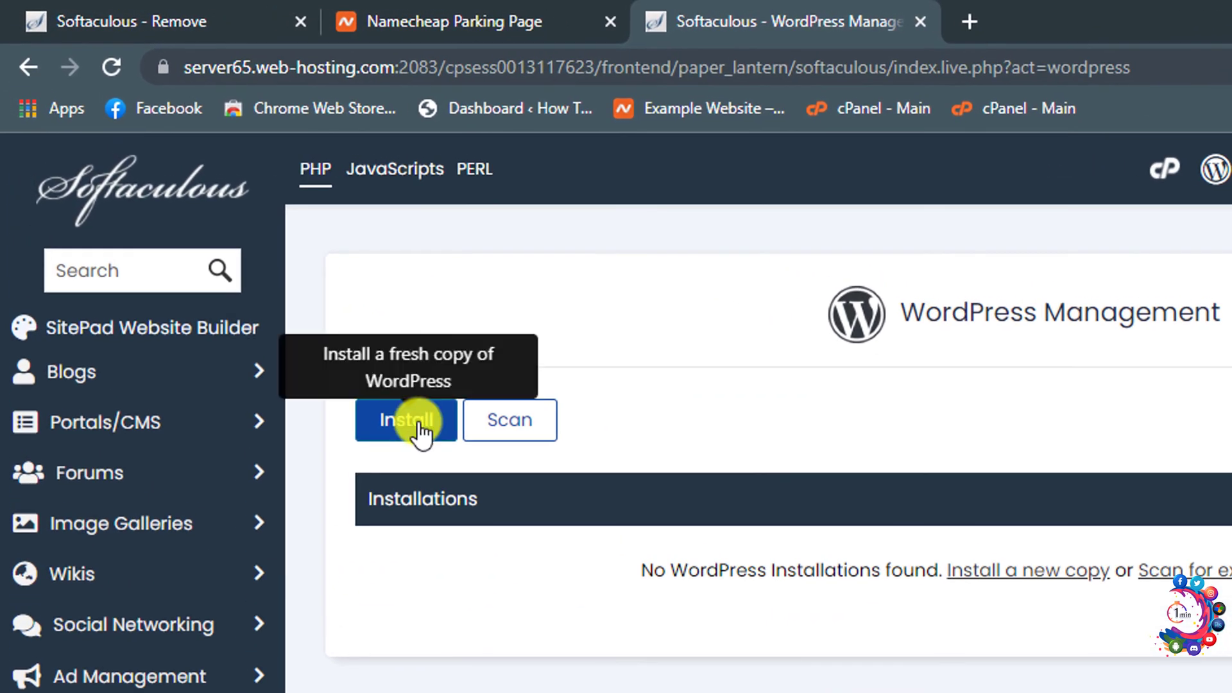
left_click(300, 305)
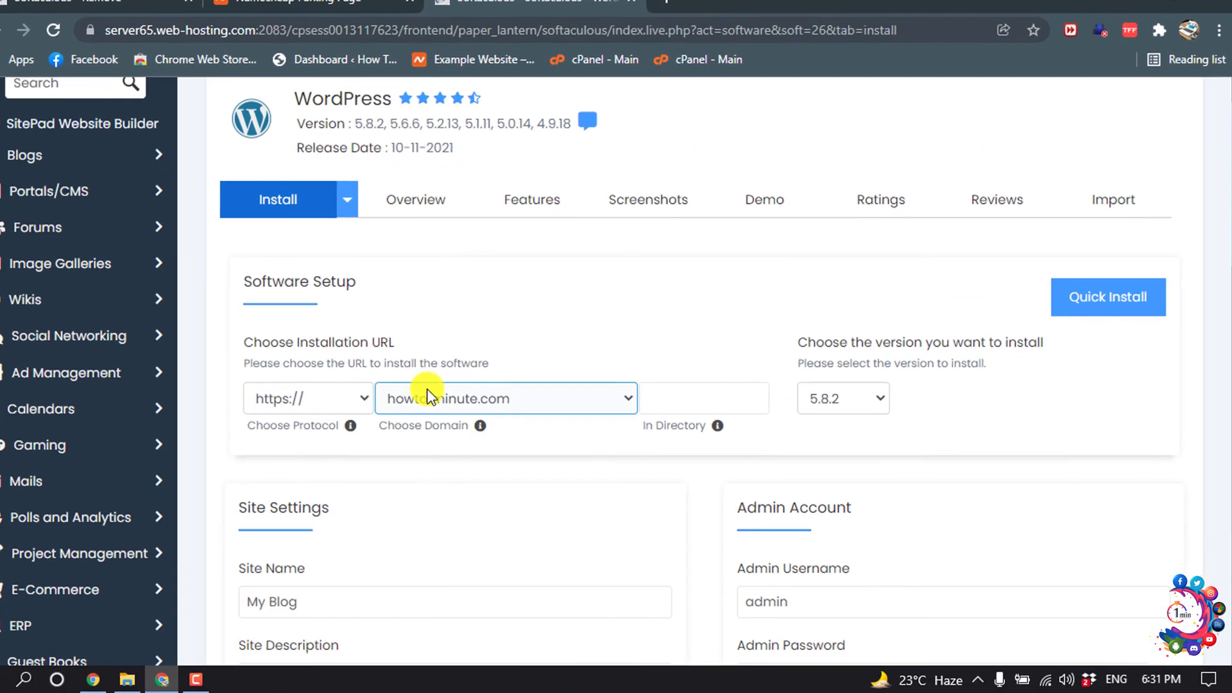
left_click(351, 399)
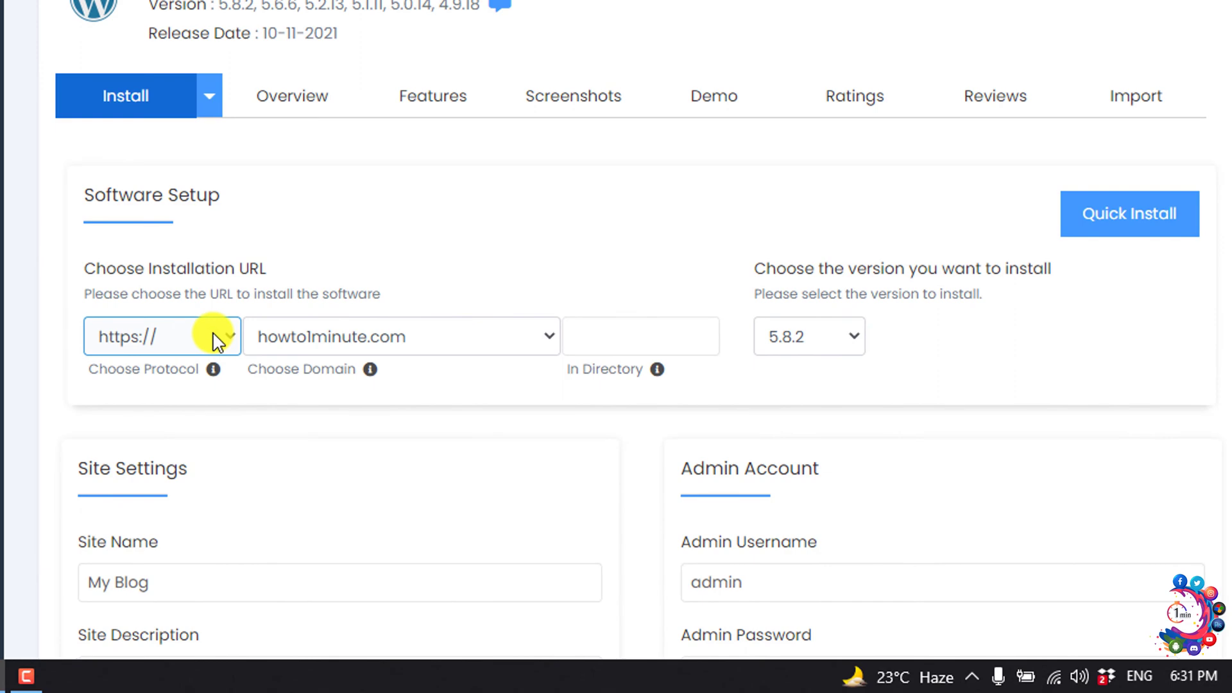
left_click(217, 340)
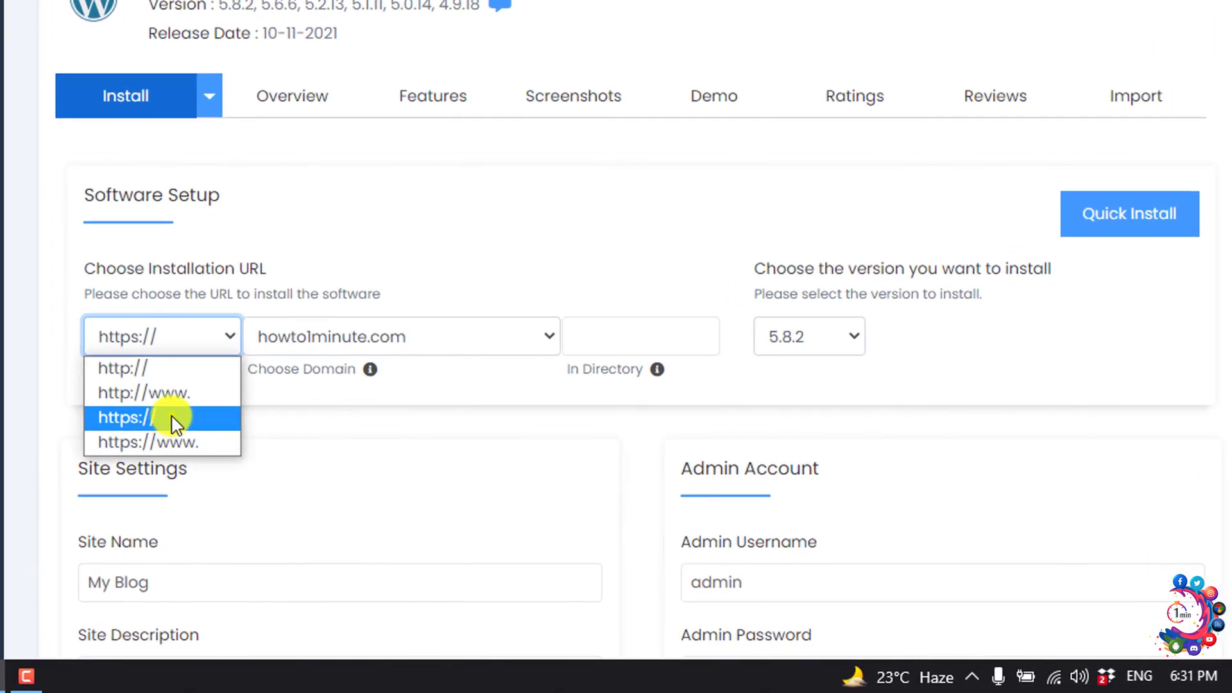
left_click(171, 424)
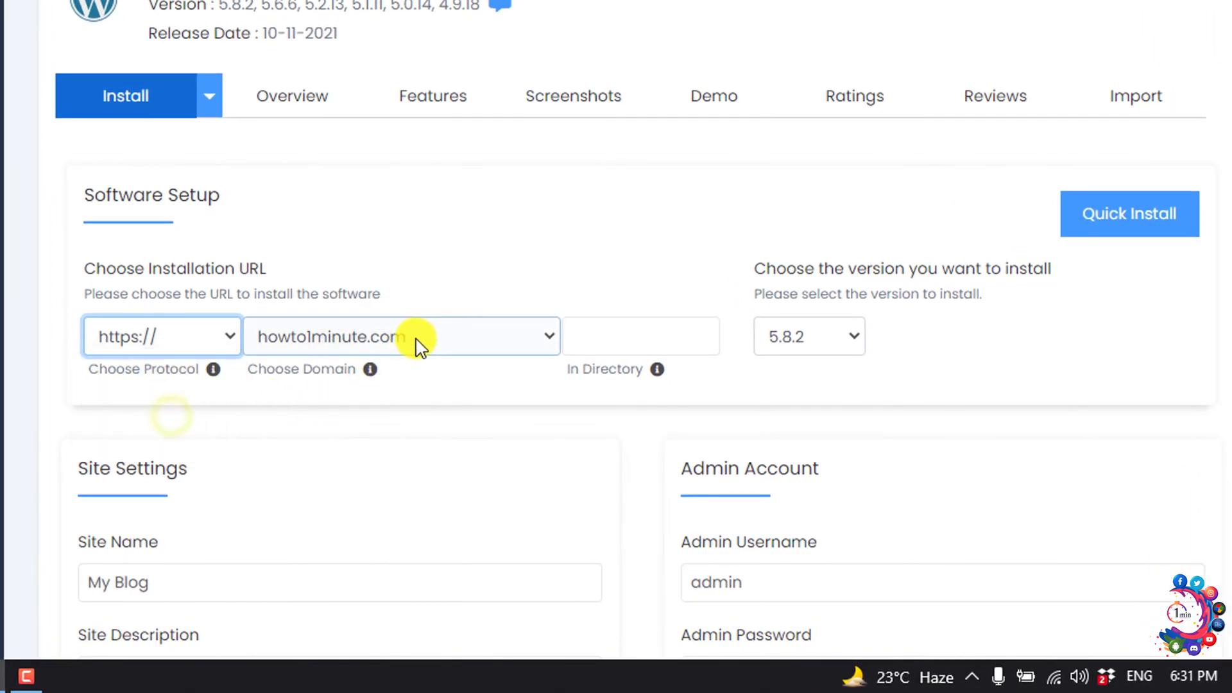
left_click(507, 337)
left_click(516, 337)
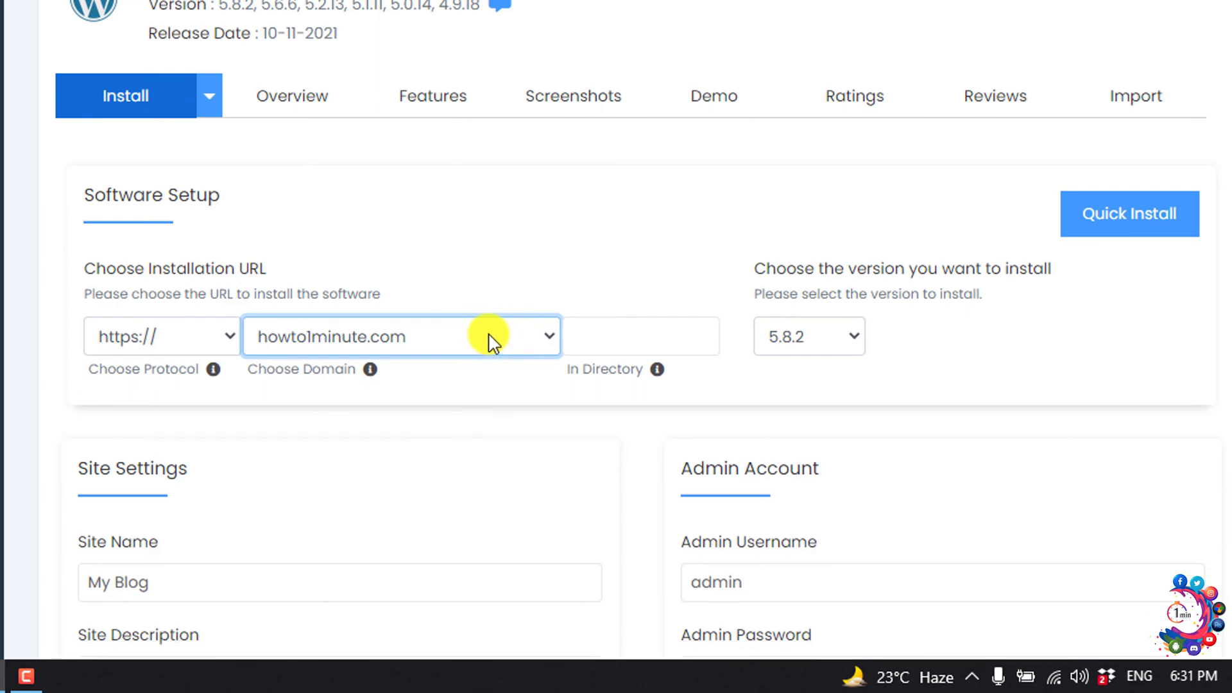
- Leave the install directory empty and keep WordPress version 5.8.2
left_click(608, 337)
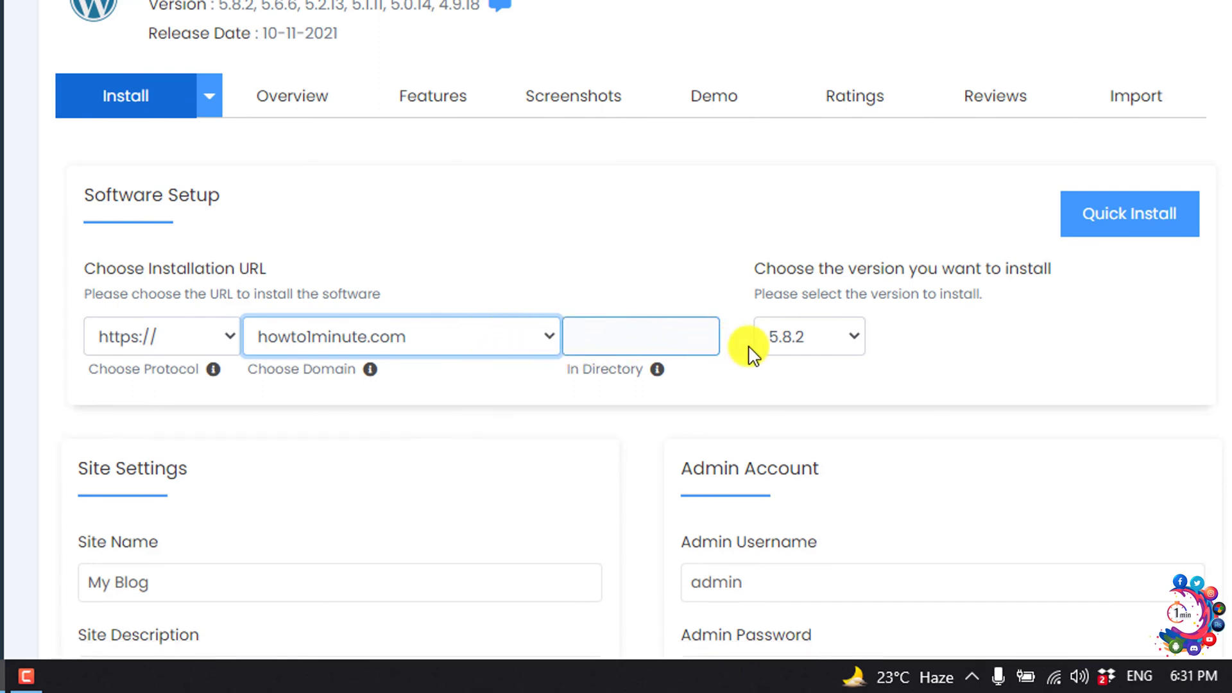
left_click(852, 337)
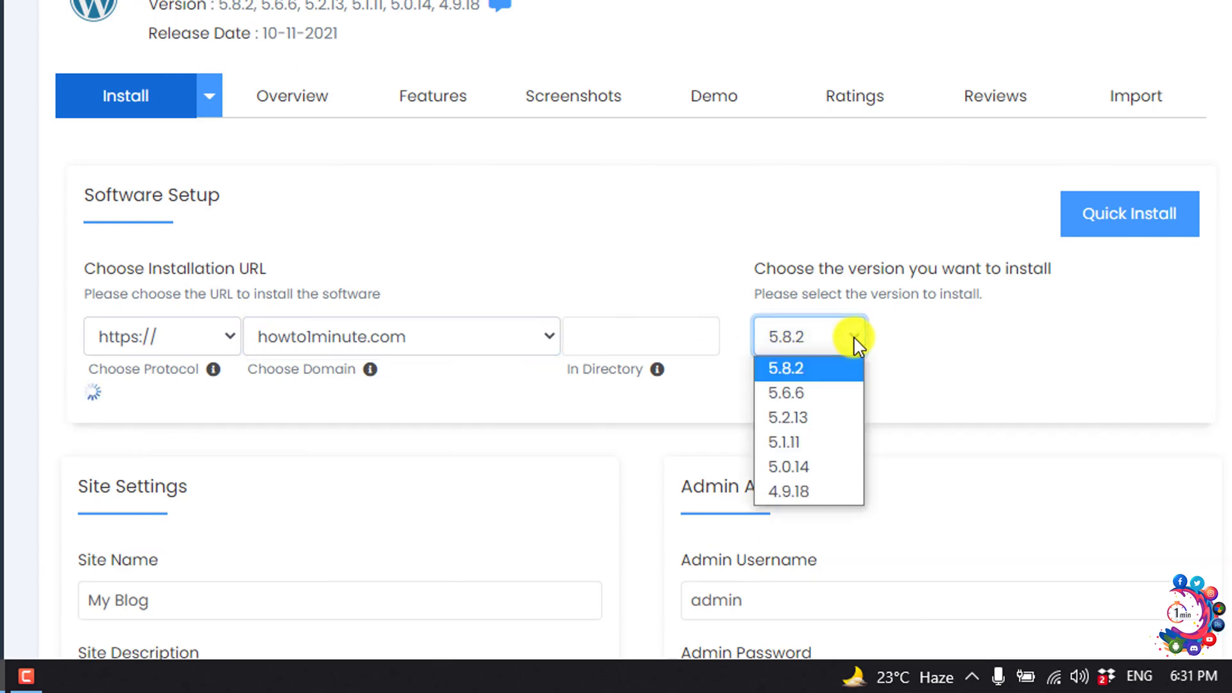
left_click(860, 373)
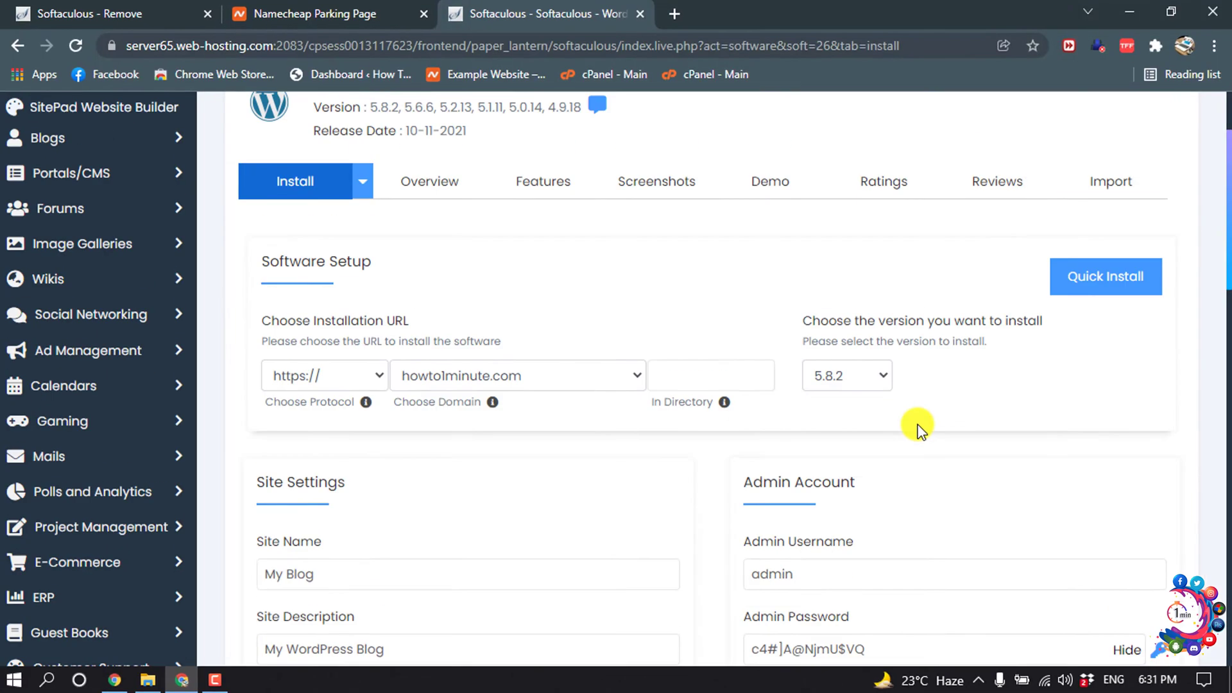
left_click(916, 352)
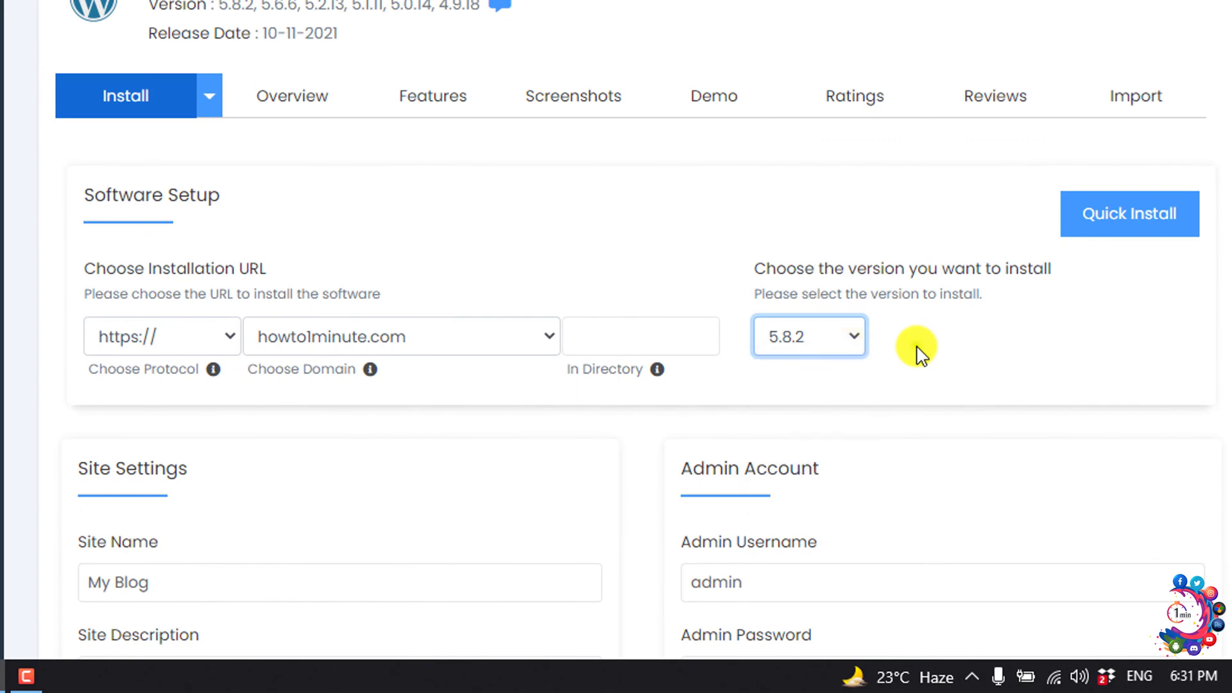
scroll(916, 348, "down", 1)
scroll(916, 347, "down", 1)
scroll(915, 346, "down", 1)
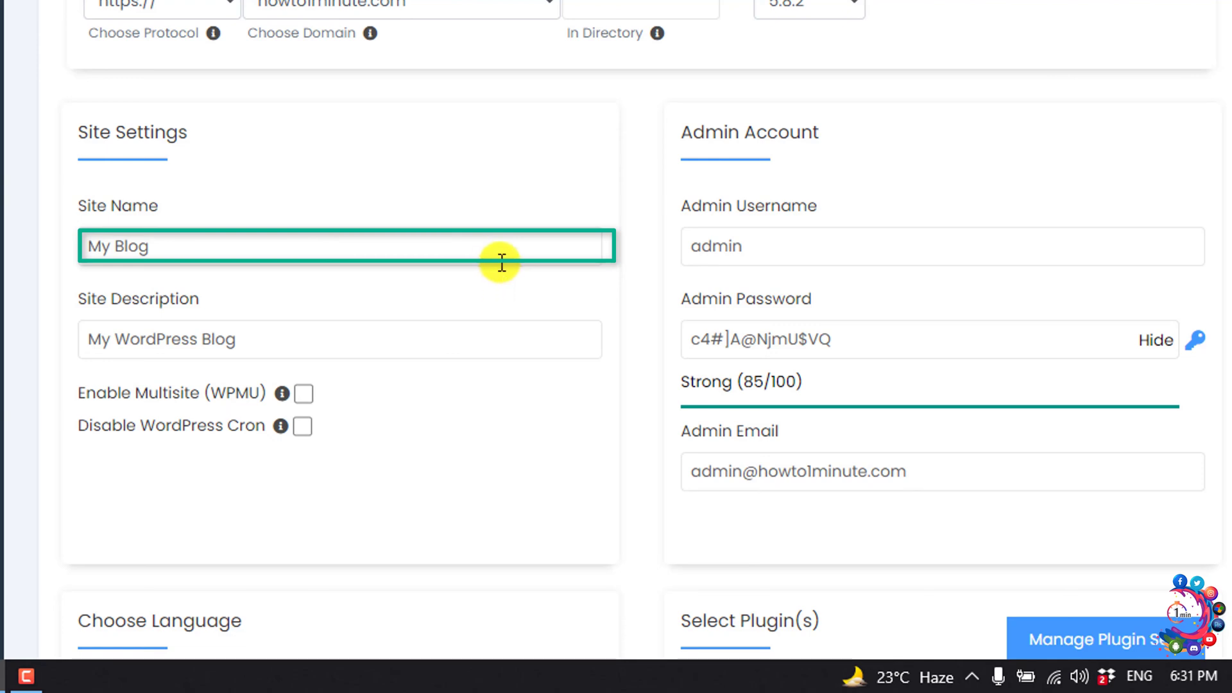
- Change the site name from My Blog to 'How To 1 Minute'
left_click_drag(484, 246, 22, 254)
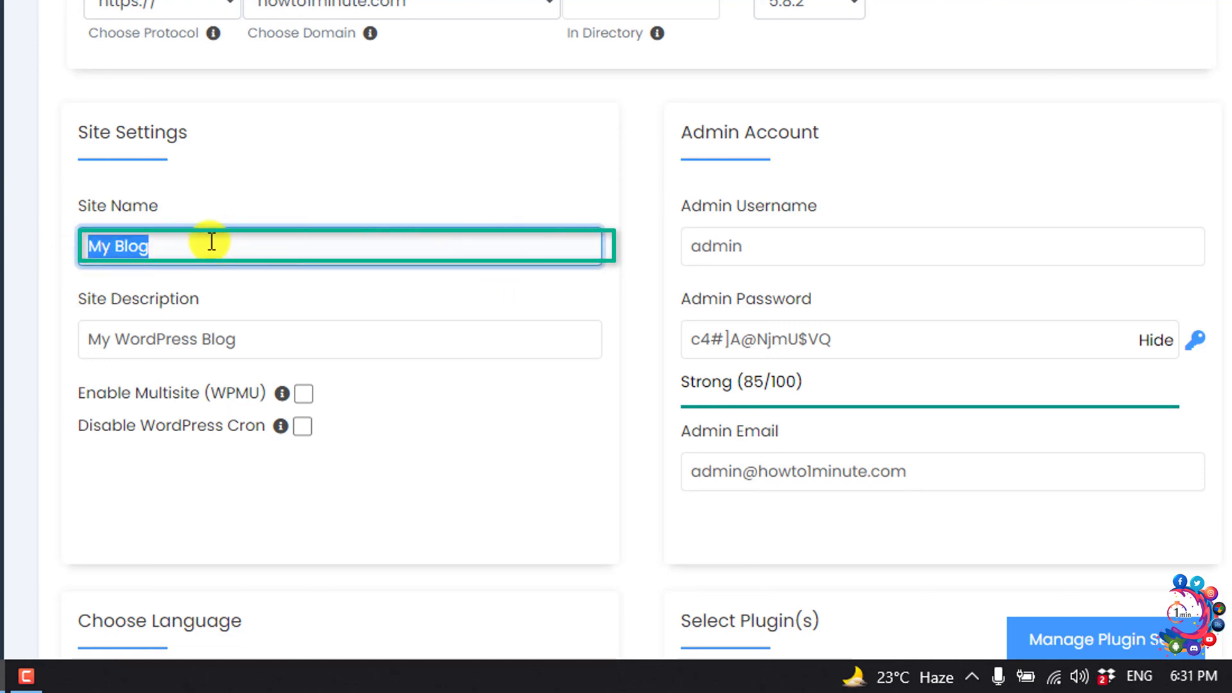
type("How To 1 Minute")
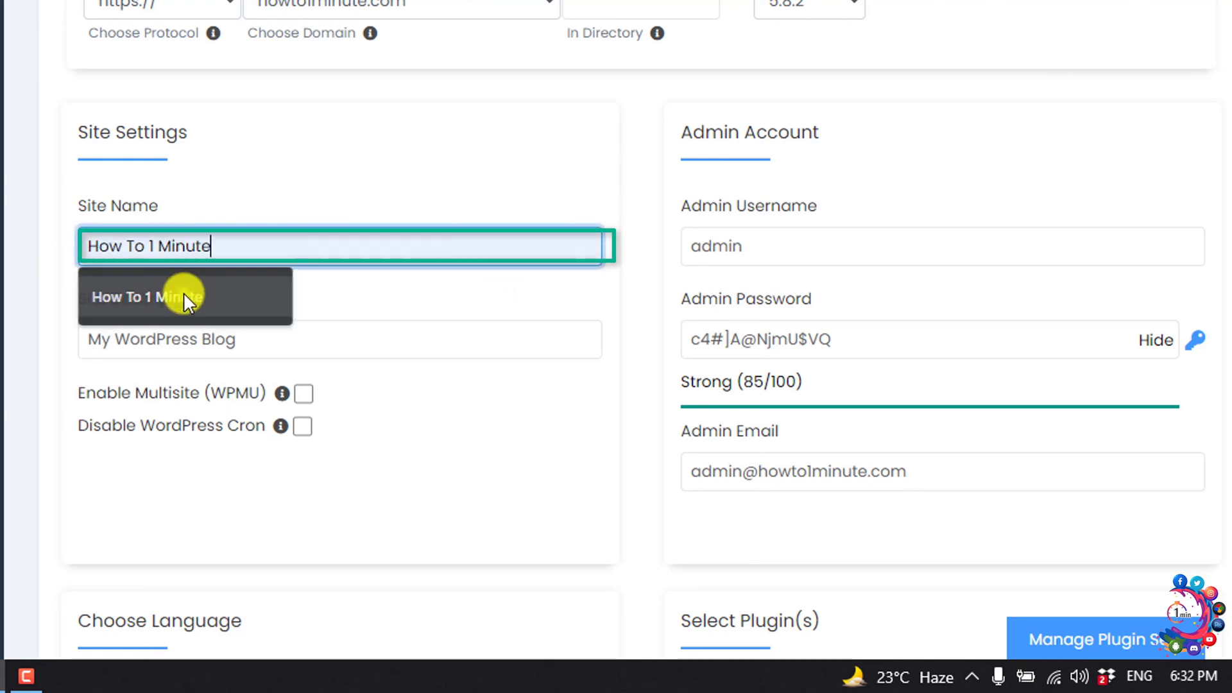
left_click(183, 295)
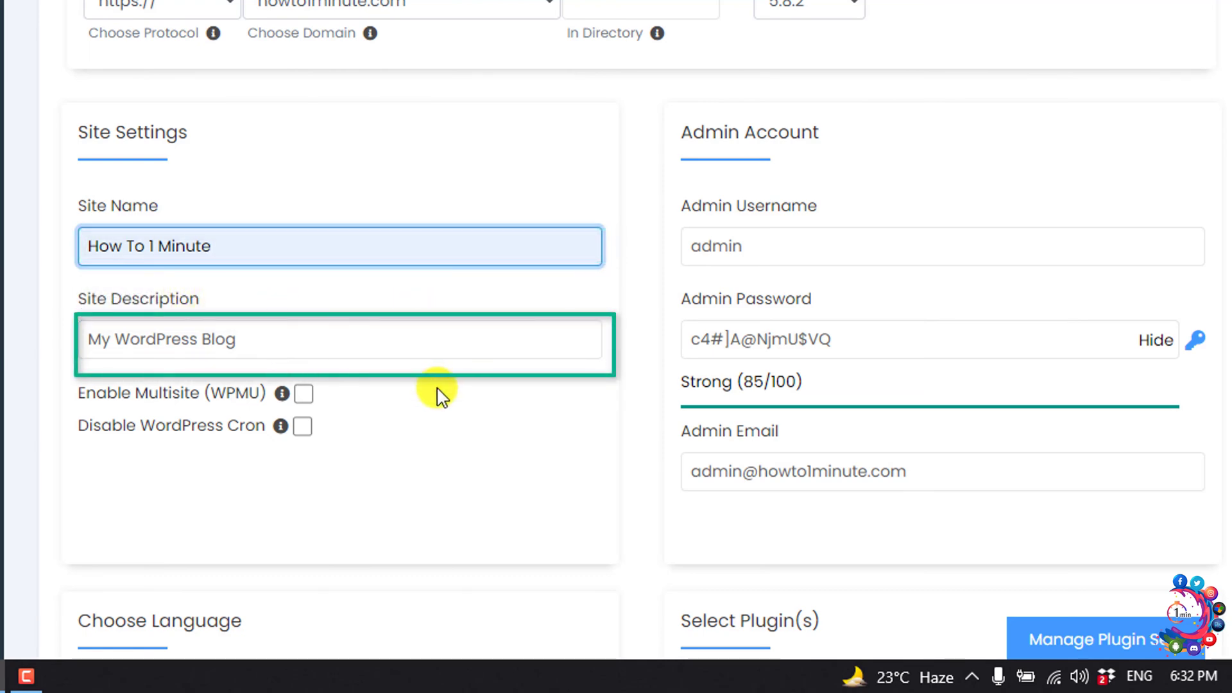
left_click(412, 339)
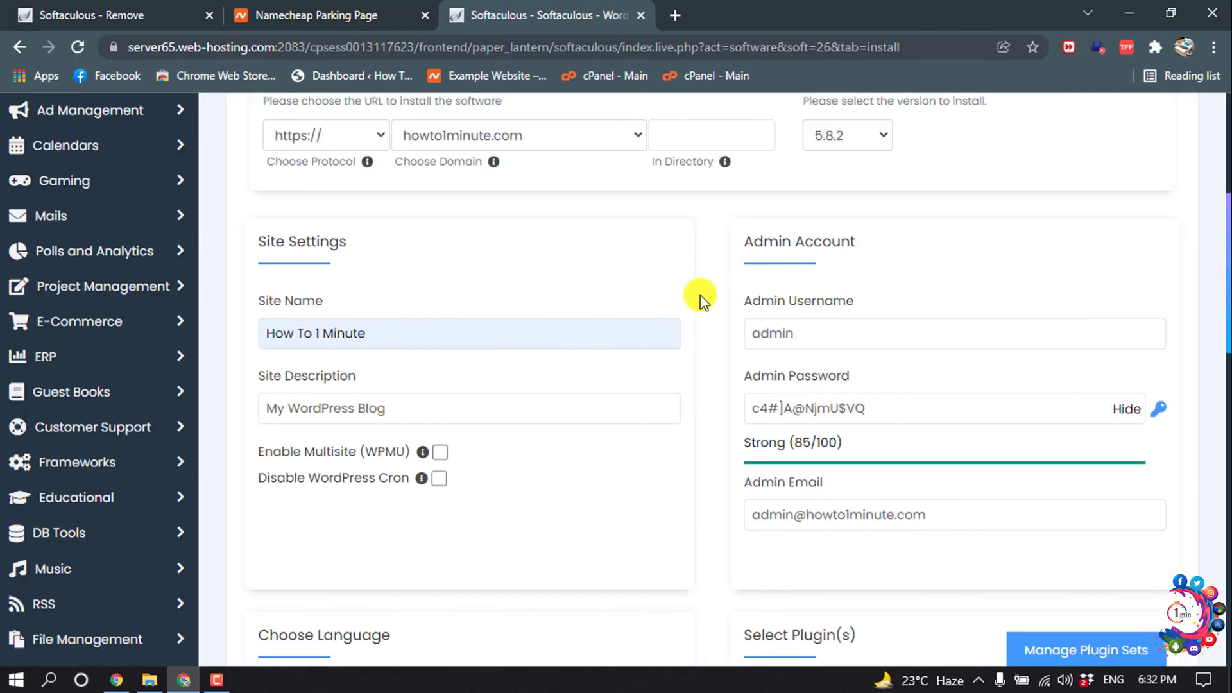
left_click(834, 332)
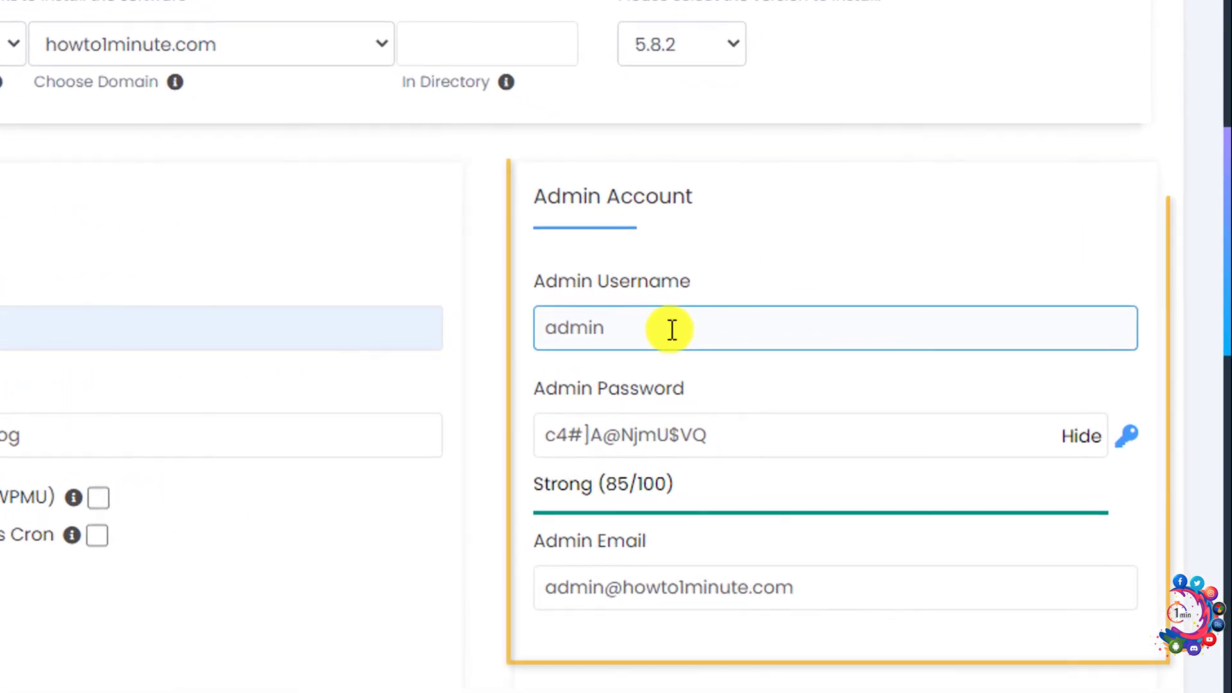
- Generate a new random admin password and hide it, keeping username admin
left_click(721, 435)
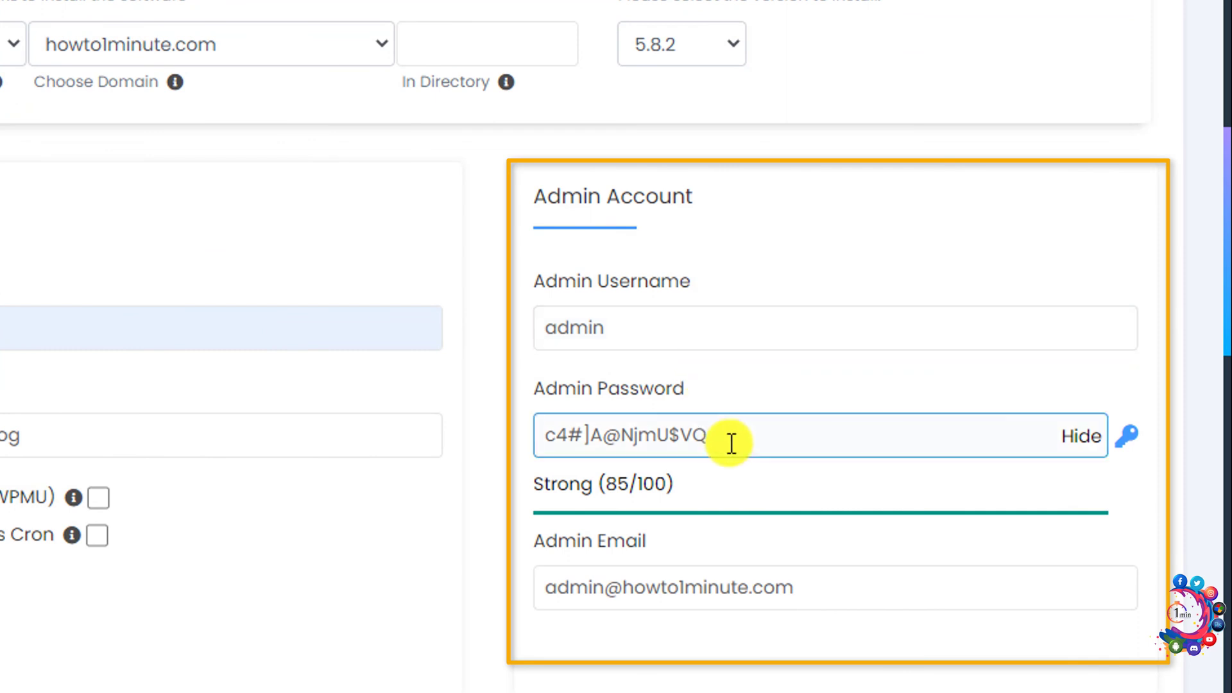
left_click(467, 237)
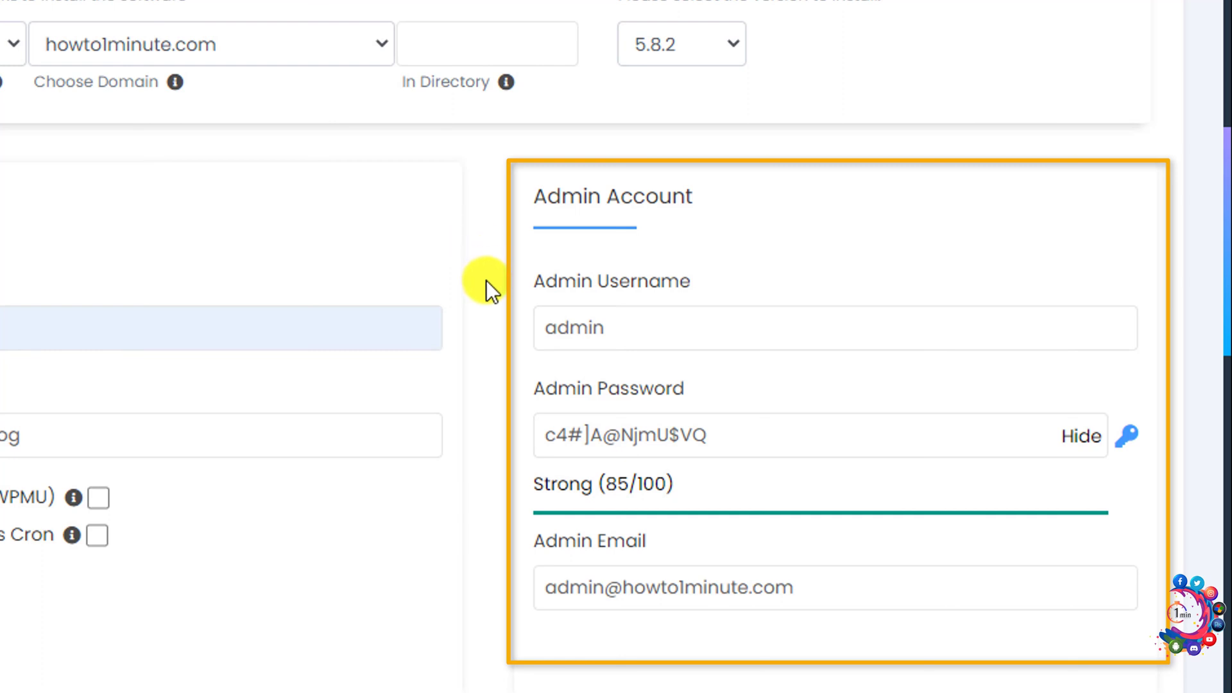
left_click(648, 325)
left_click(527, 261)
left_click(738, 452)
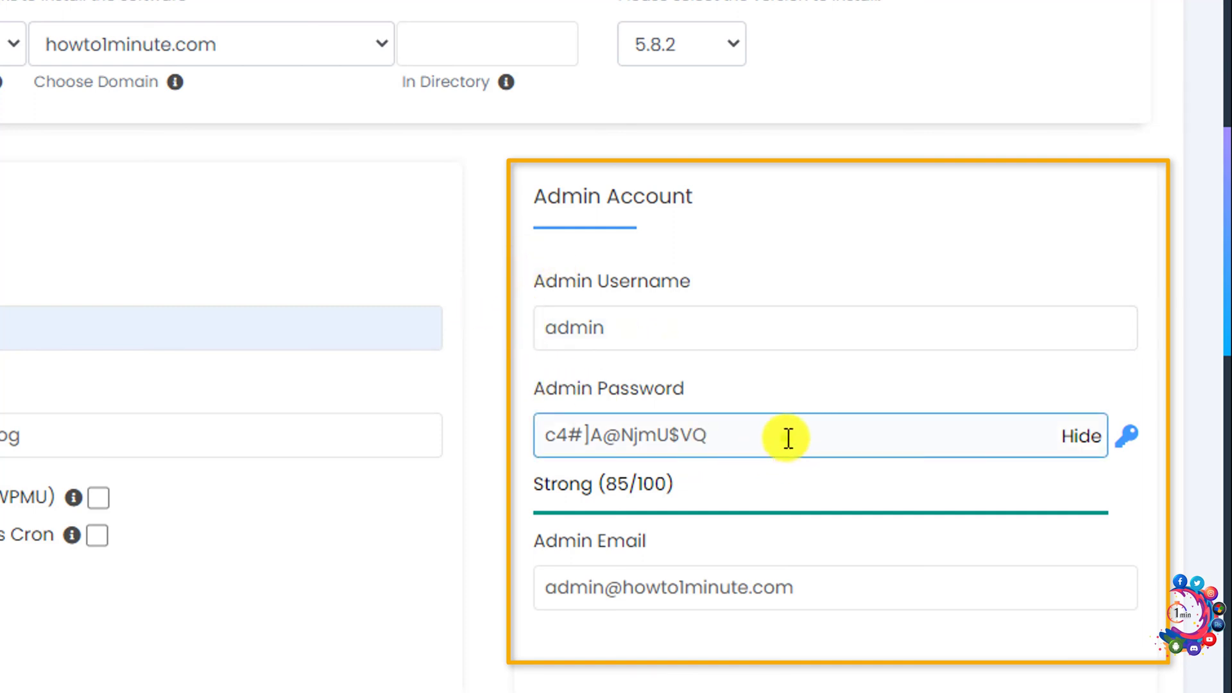
triple_click(787, 438)
left_click(1121, 433)
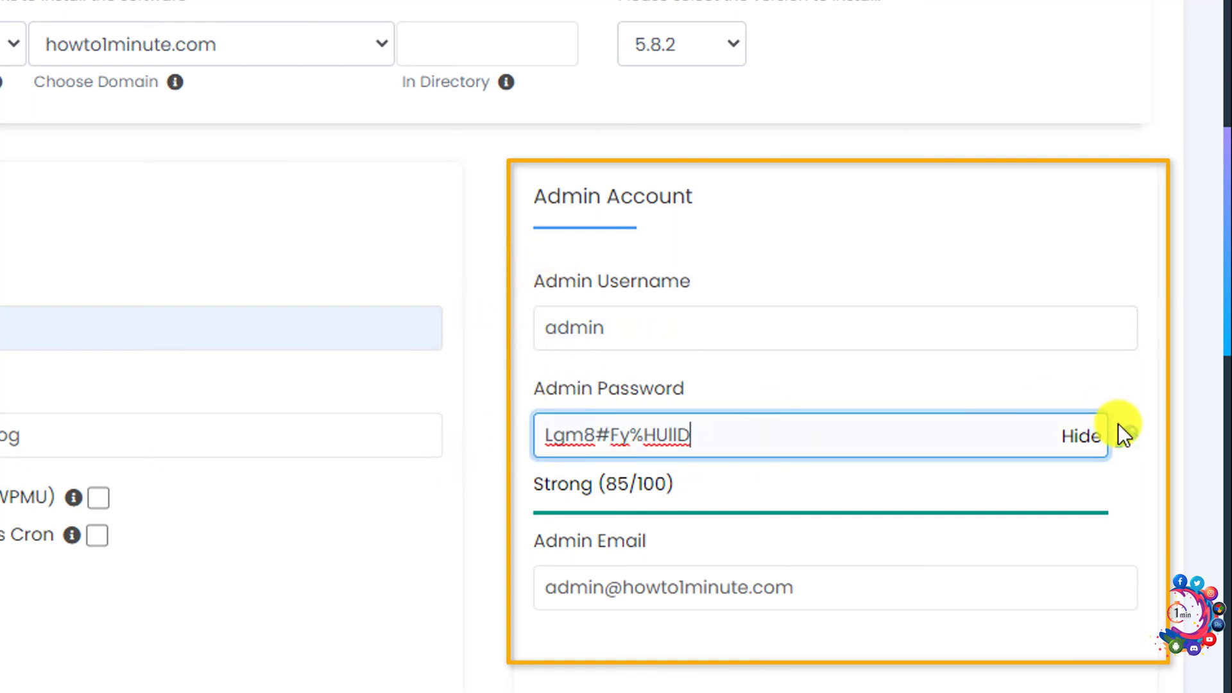
left_click(1079, 438)
scroll(830, 398, "down", 2)
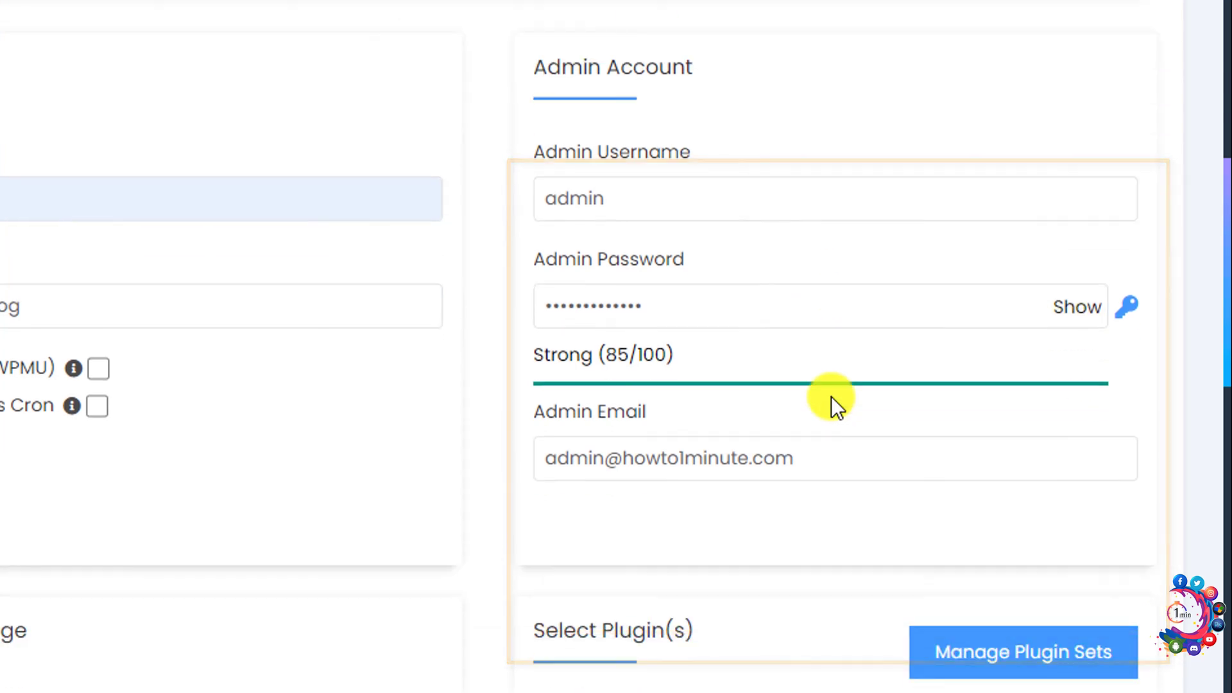
left_click(849, 461)
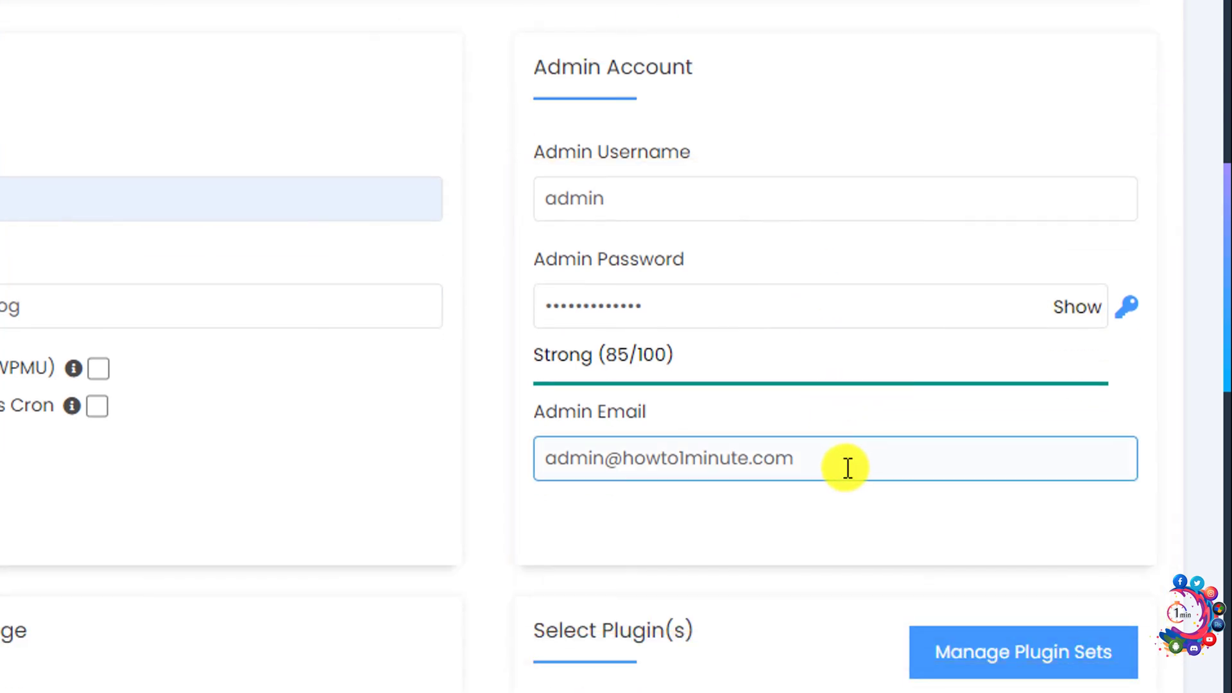
left_click(767, 521)
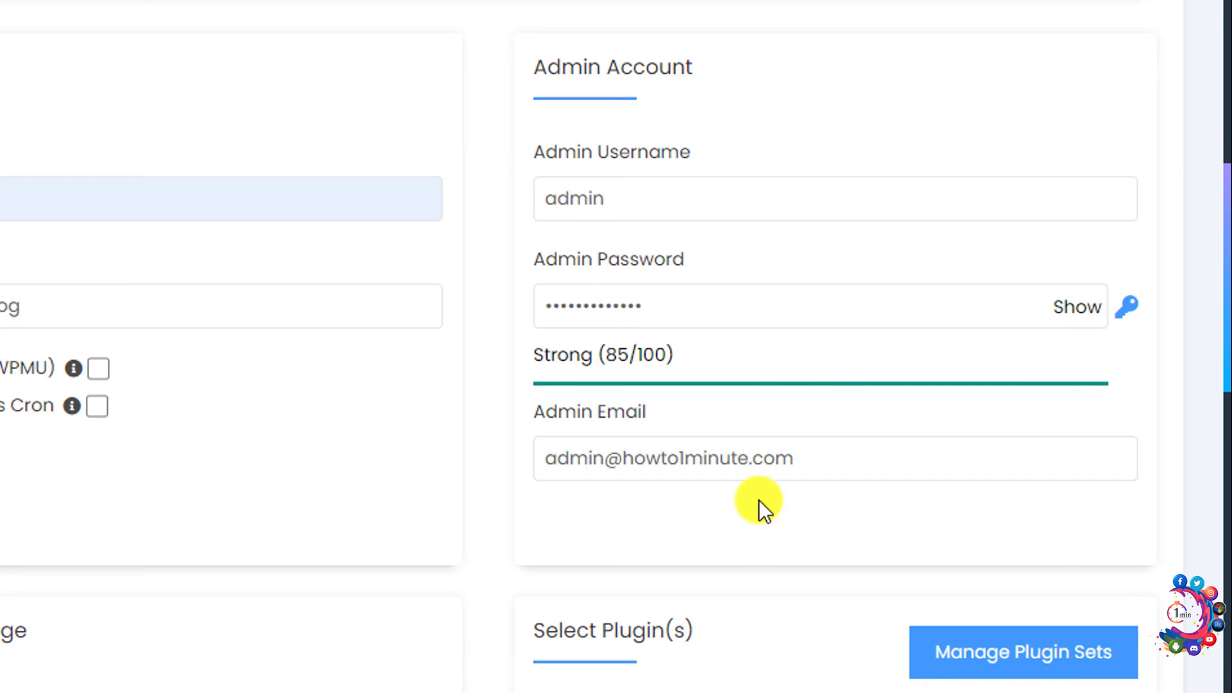
scroll(770, 491, "down", 5)
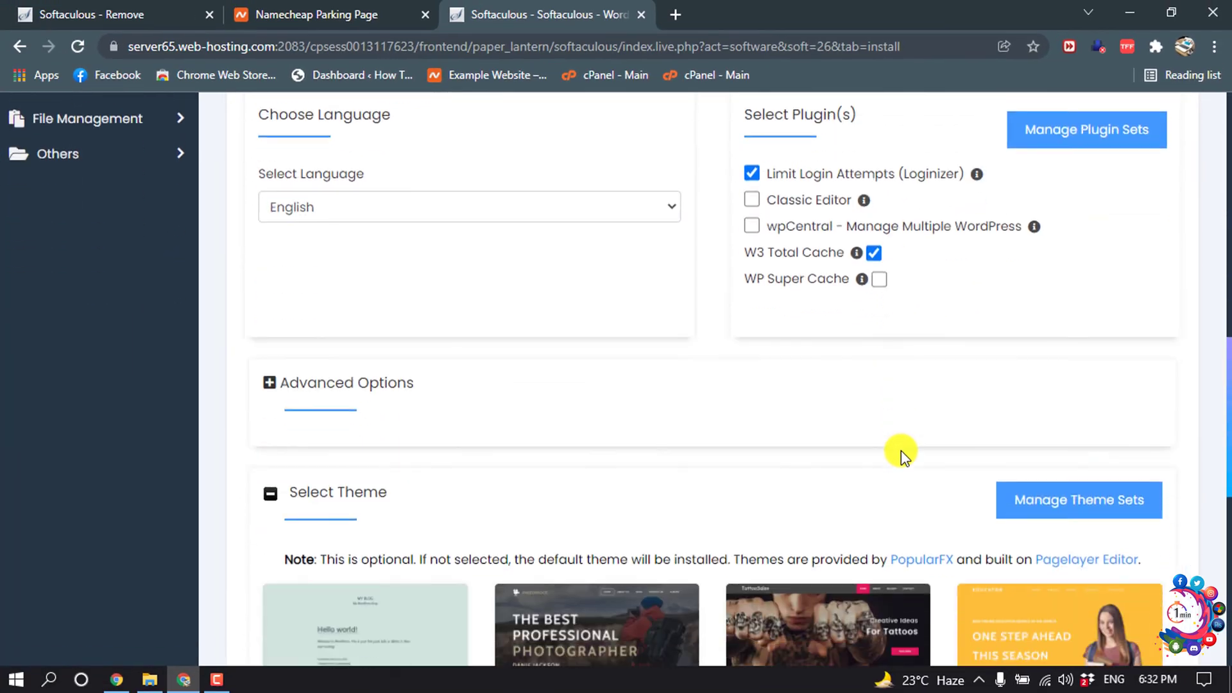
scroll(901, 450, "down", 1)
scroll(895, 452, "down", 4)
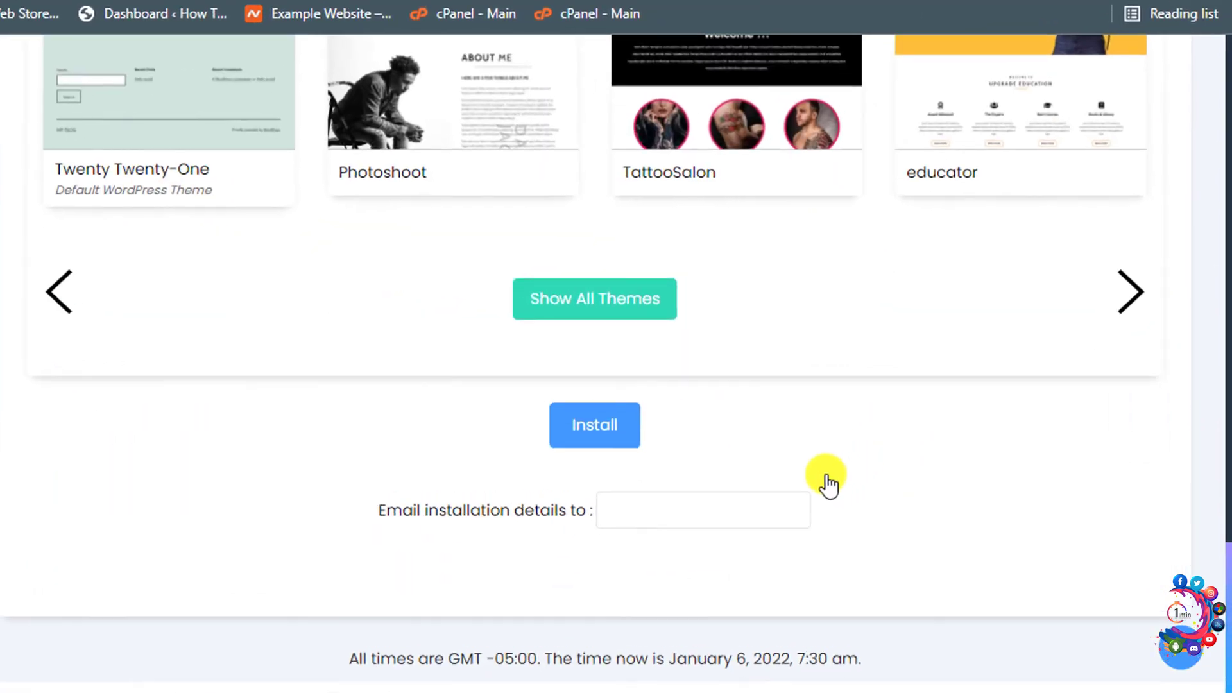
left_click(540, 441)
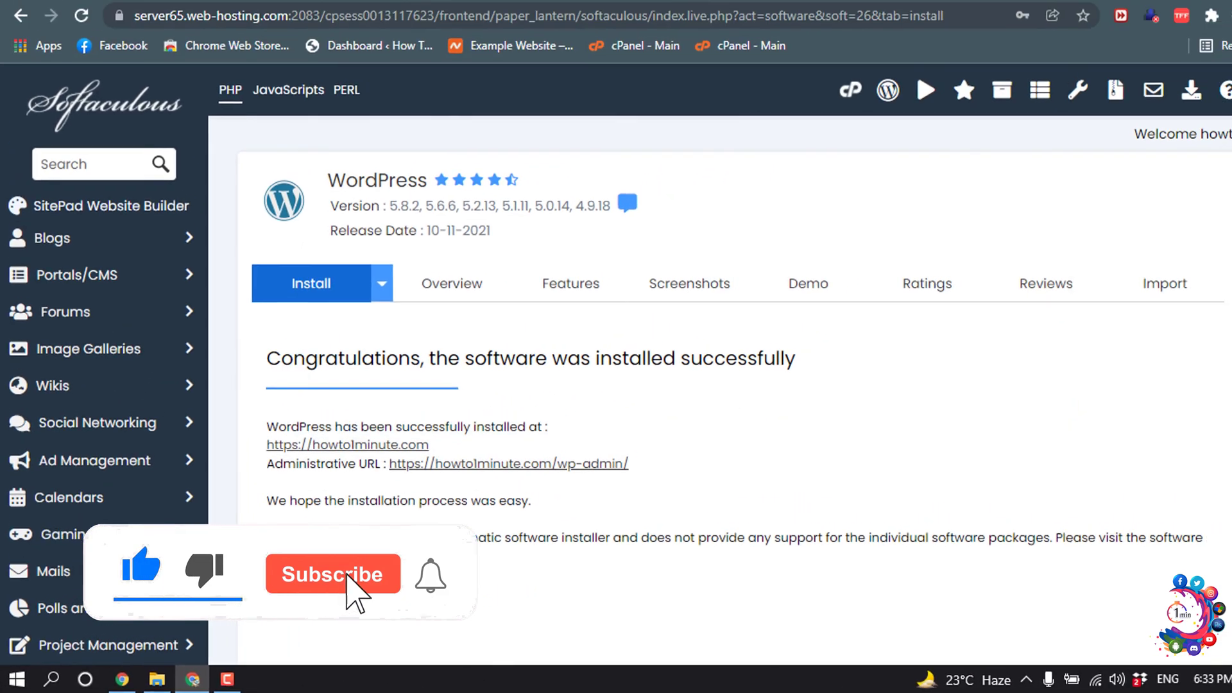
- Reload the howto1minute.com tab to load the new How To 1 Minute site
left_click(300, 8)
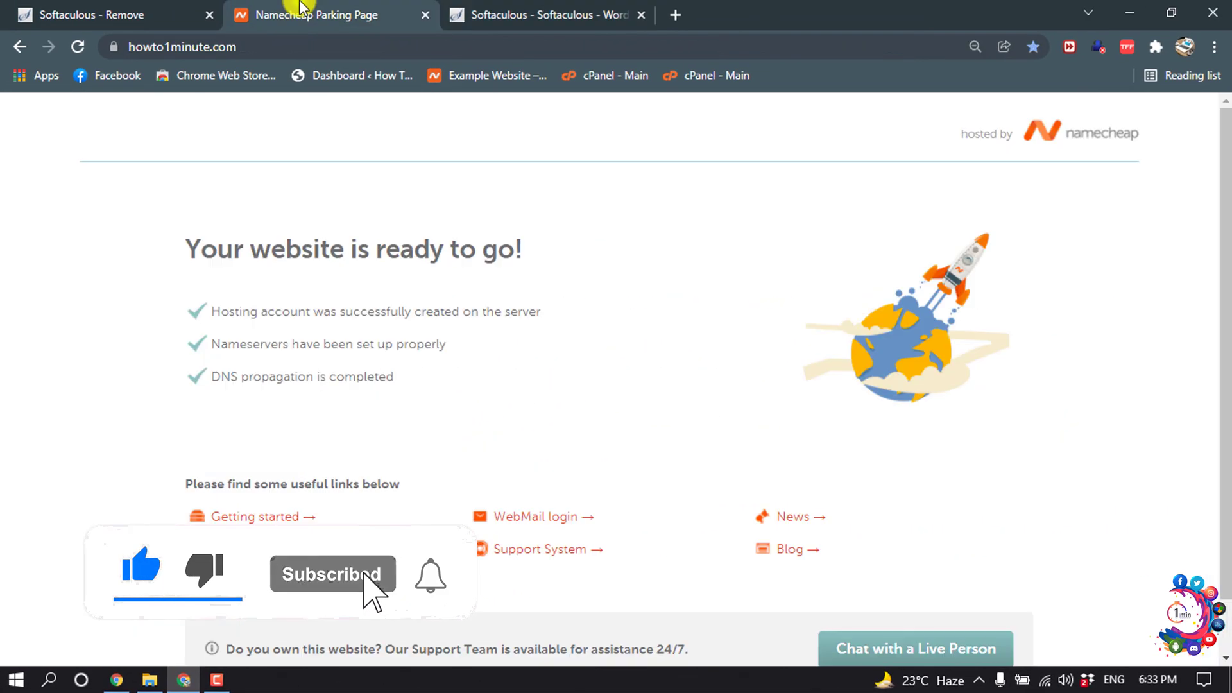
left_click(78, 46)
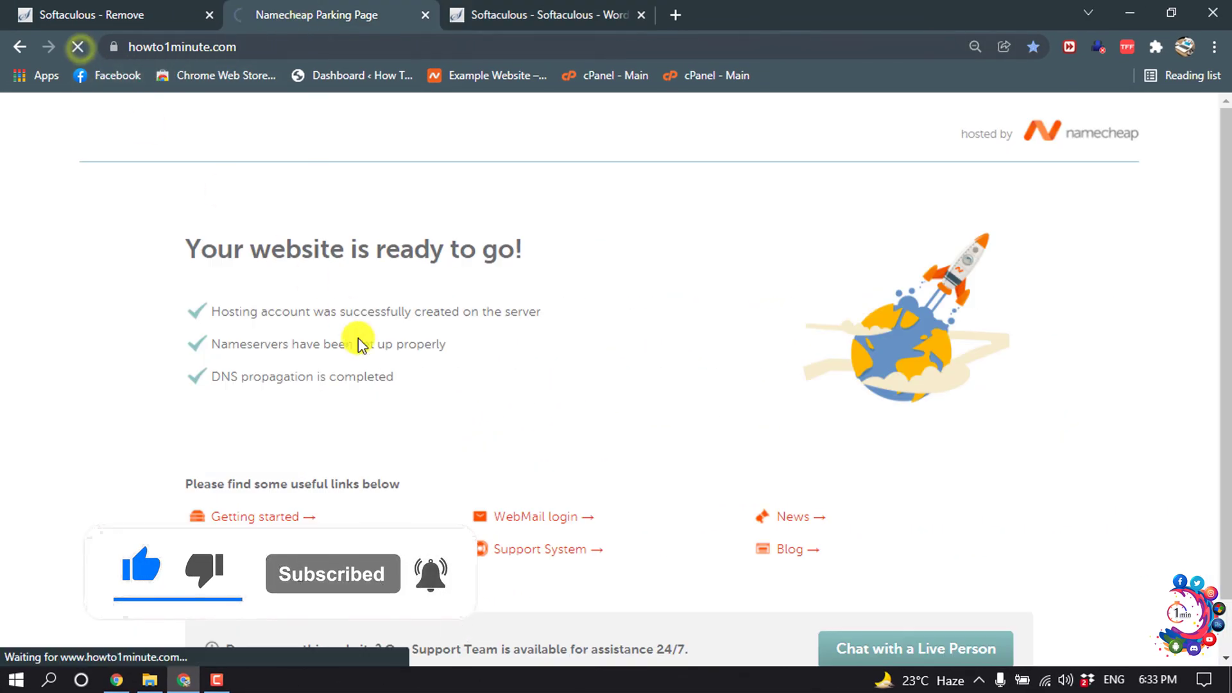